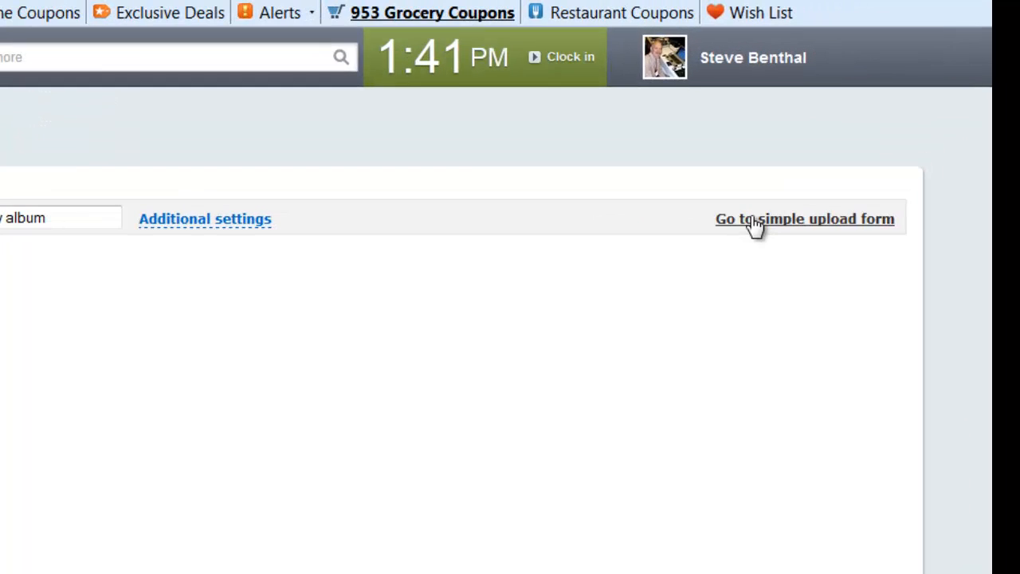
- Switch the photo upload page between simple and mass upload, ending on the simple upload form
left_click(864, 129)
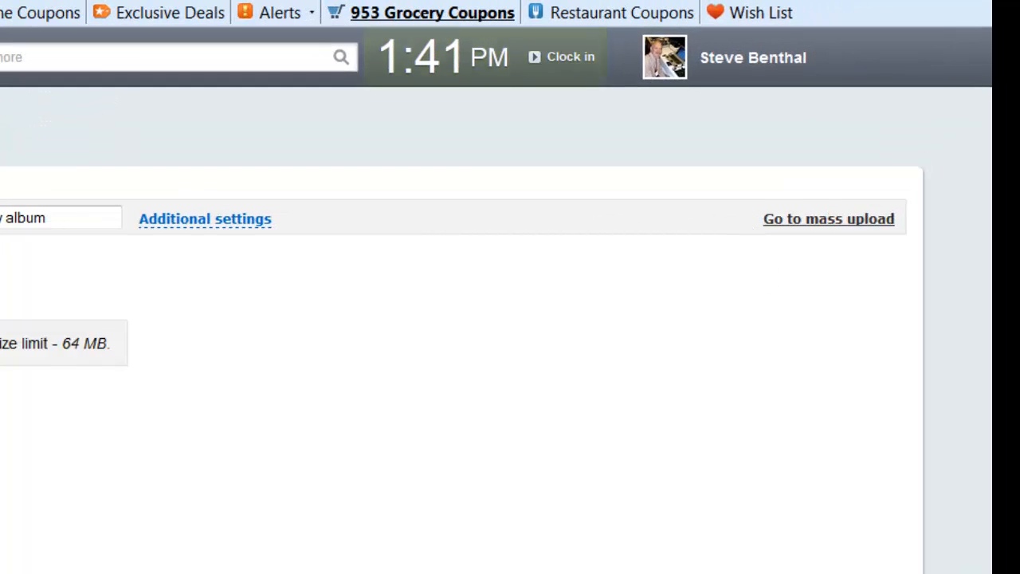
left_click(822, 233)
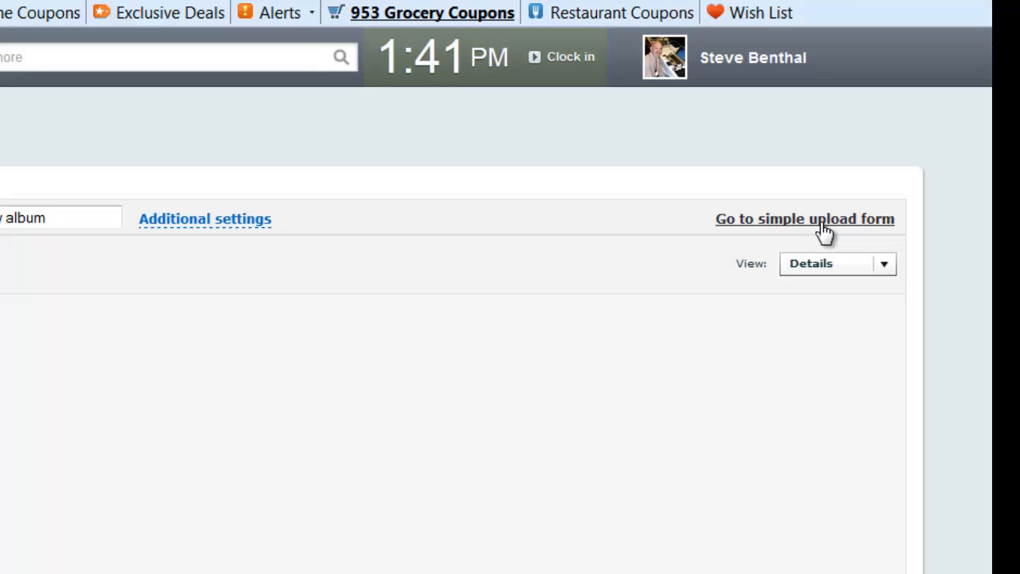
left_click(822, 229)
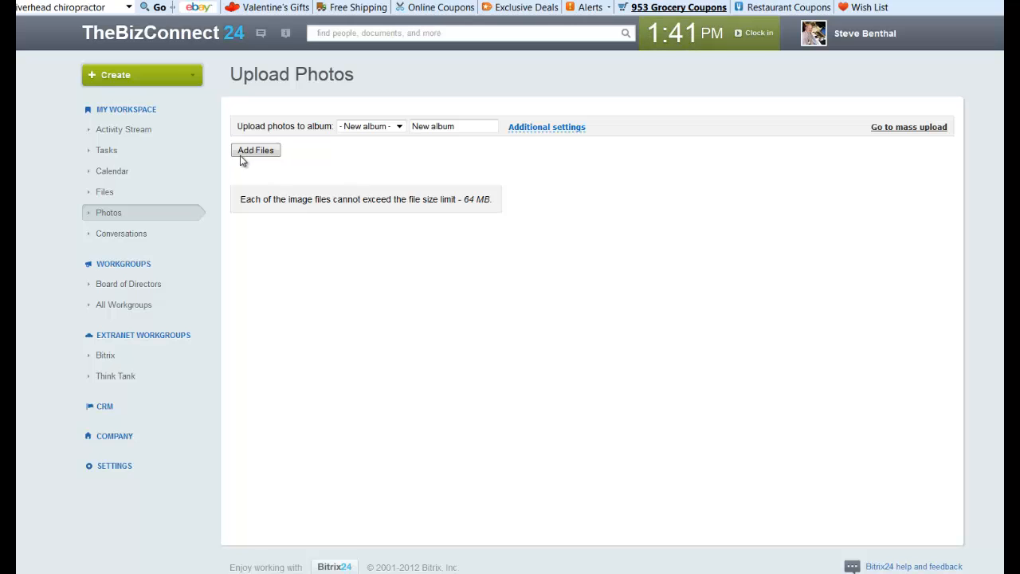
- Upload the 15 Minute Black Bean Soup picture to a new album with the default name
left_click(255, 151)
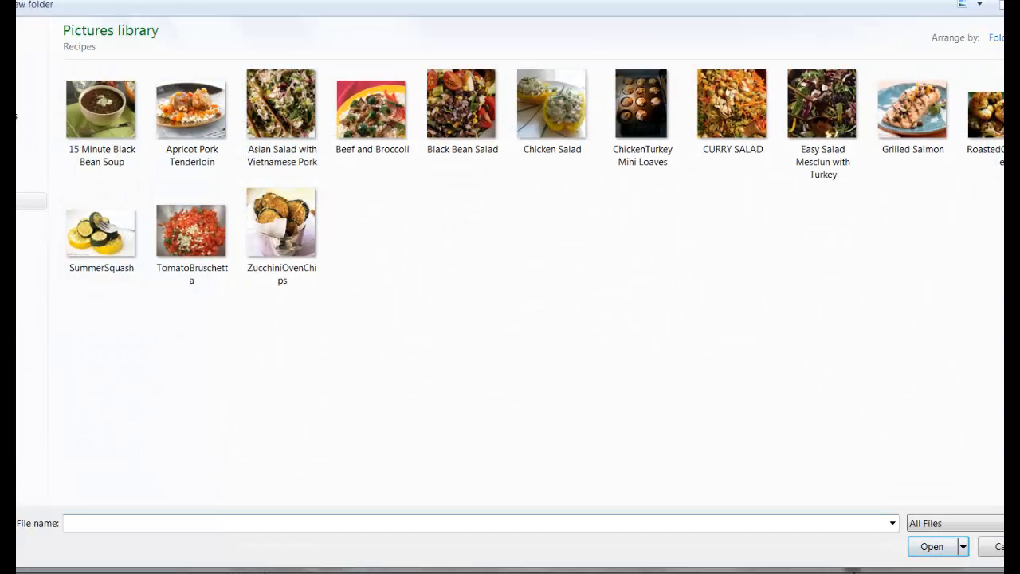
left_click(121, 139)
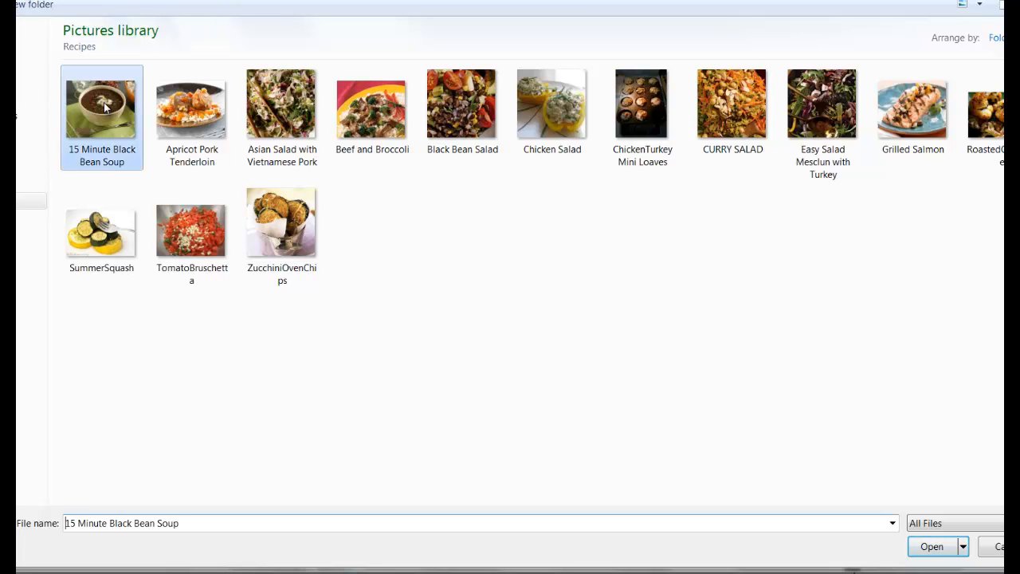
left_click(930, 547)
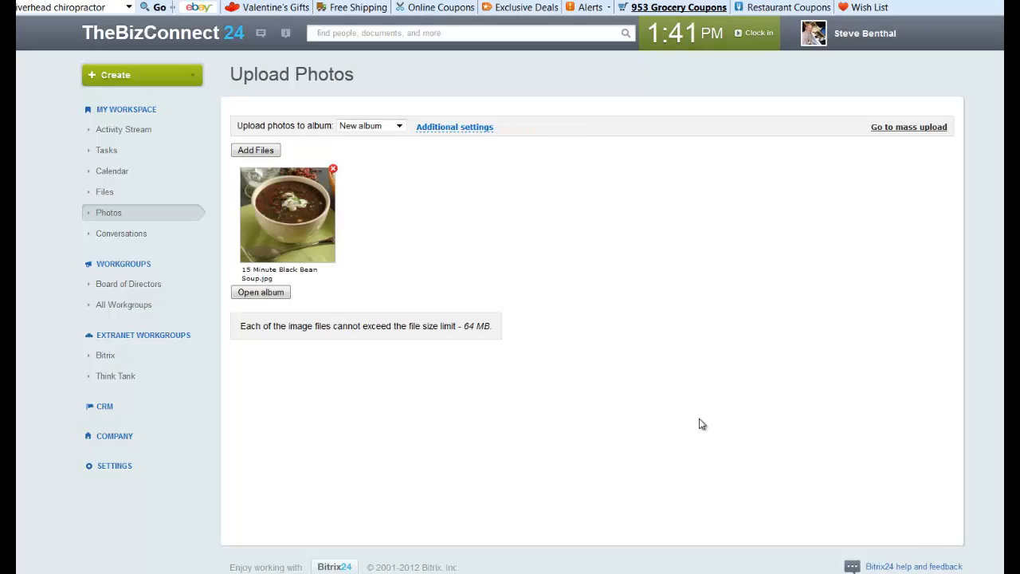
- Remove the uploaded black bean soup photo and return to the Photos section
left_click(333, 168)
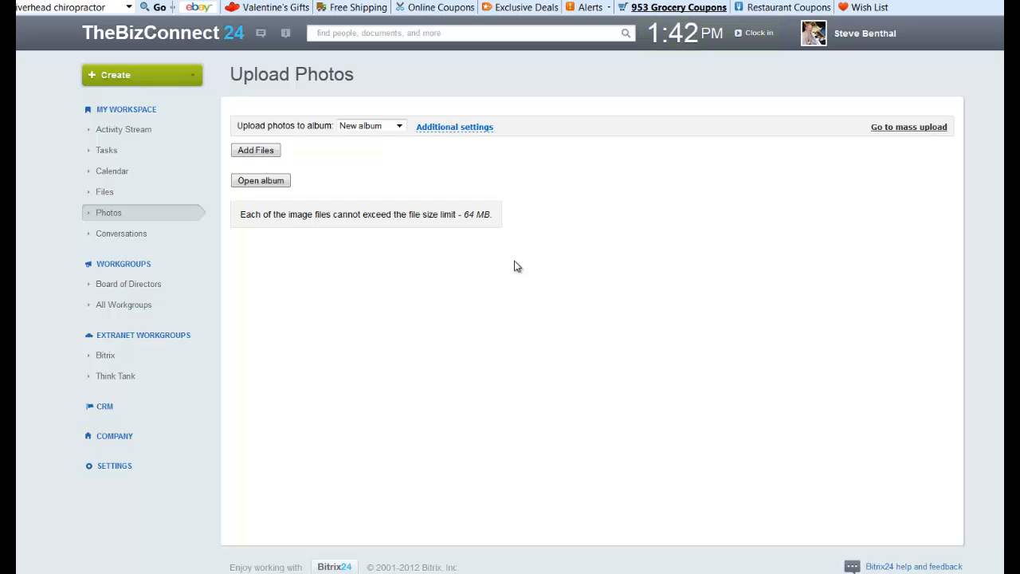
left_click(112, 220)
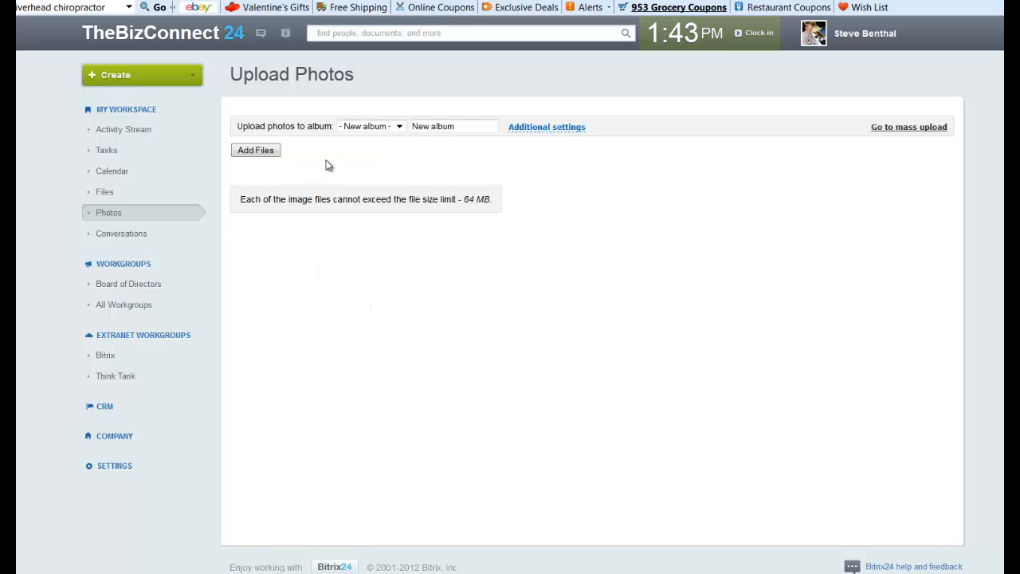
- Keep a new album as the upload destination and name it Recipes
left_click(402, 126)
left_click(402, 126)
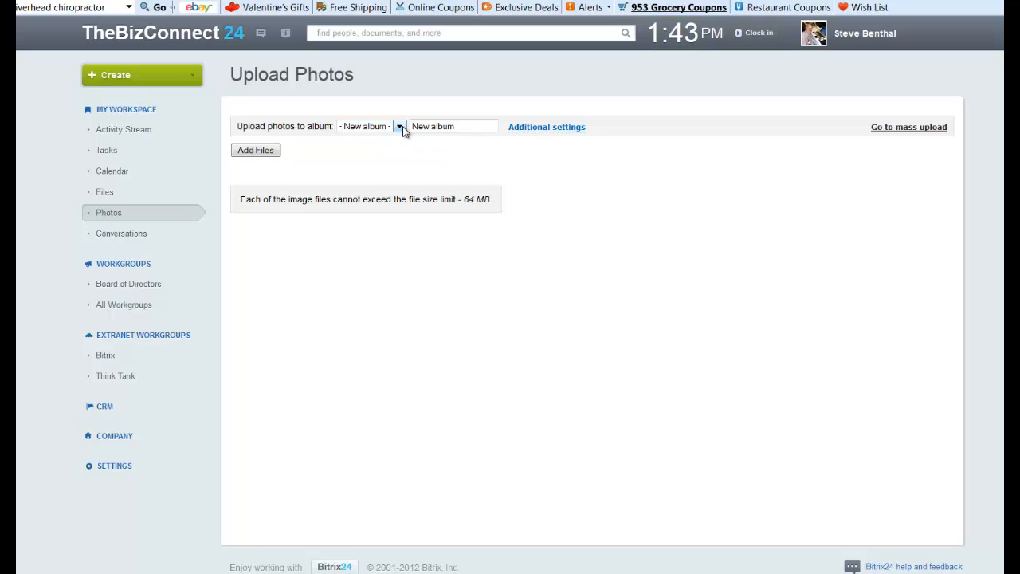
left_click(402, 126)
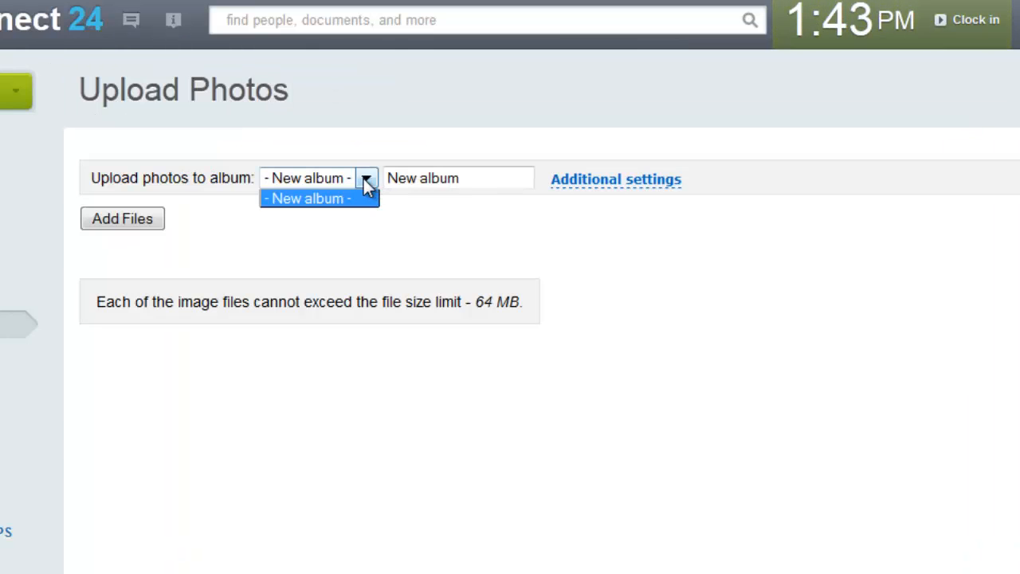
left_click(364, 179)
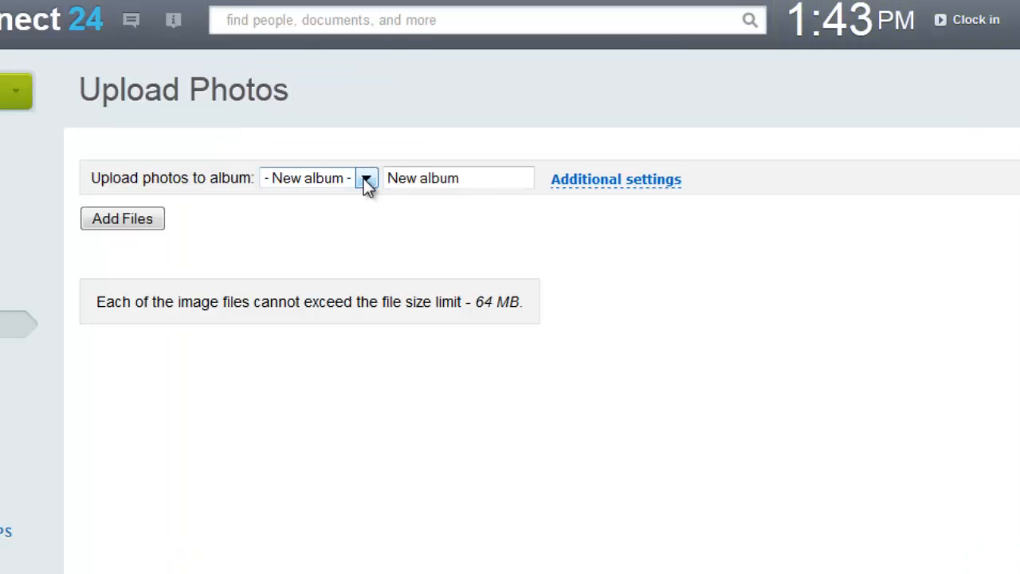
left_click(460, 177)
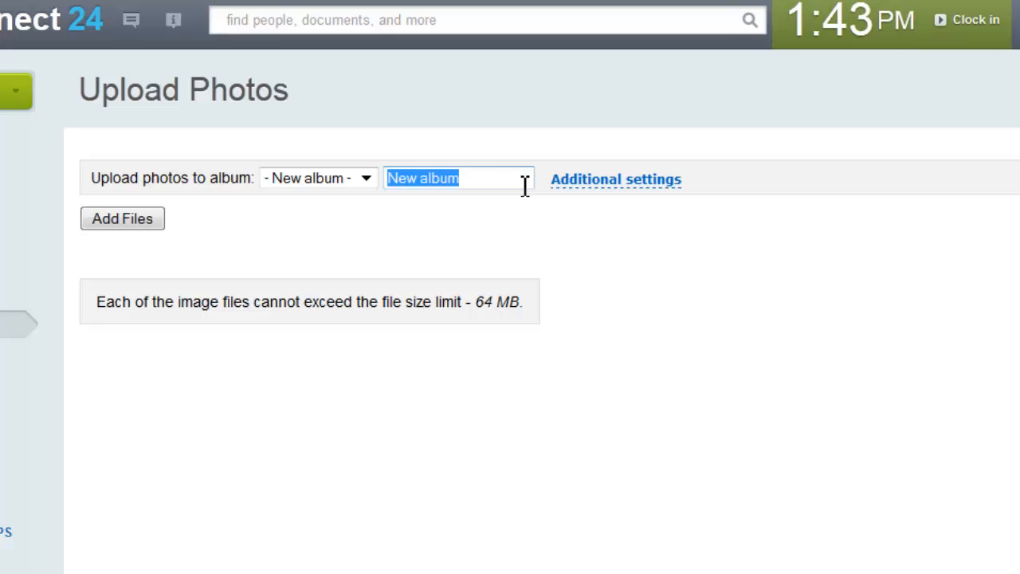
type("Recipes")
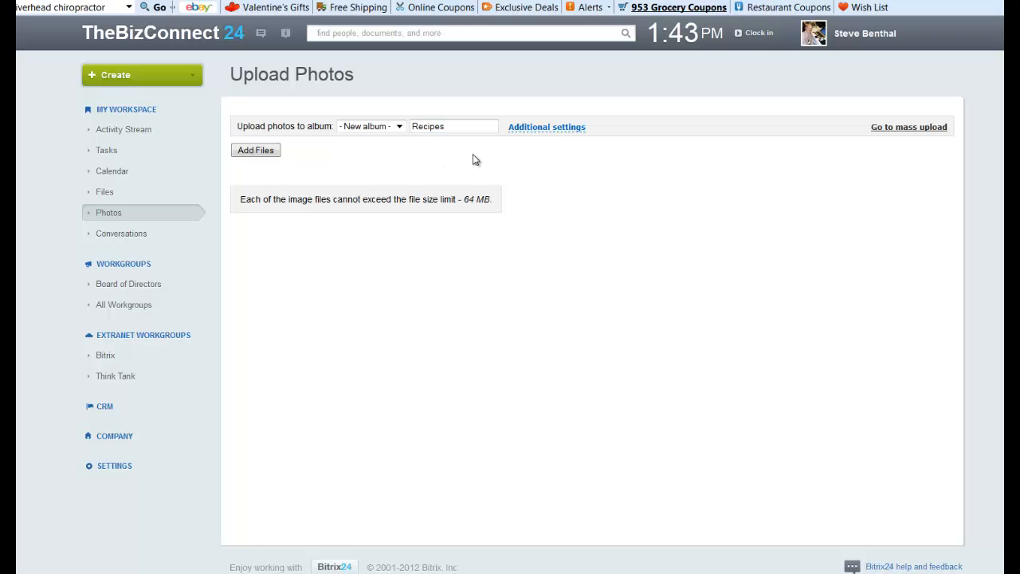
- Upload the 15 Minute Black Bean Soup picture to the Recipes album
left_click(256, 150)
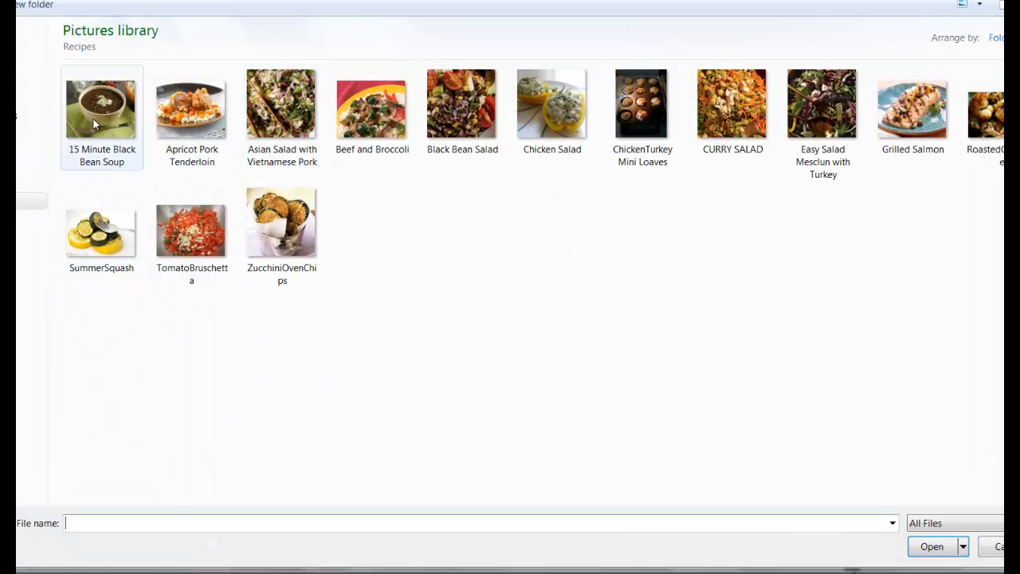
left_click(93, 119)
left_click(931, 547)
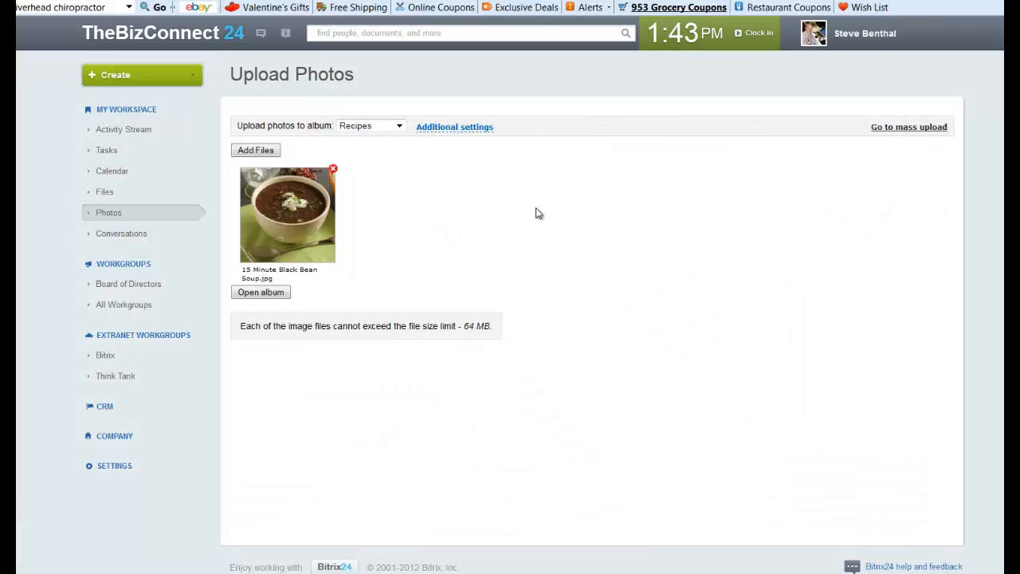
- Mass-upload the seven pictures from Apricot Pork Tenderloin through CURRY SALAD to the Recipes album
left_click(913, 128)
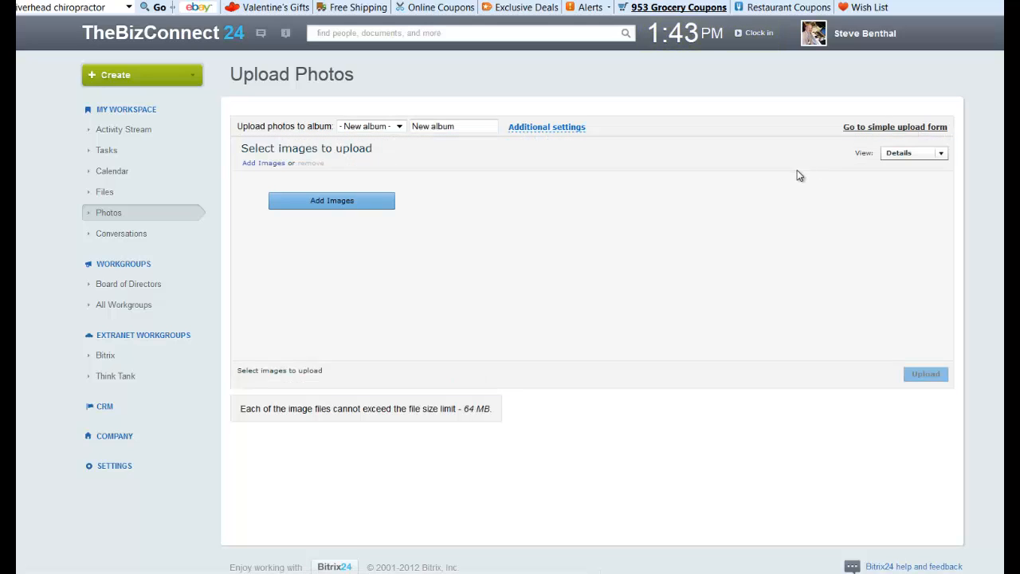
left_click(371, 204)
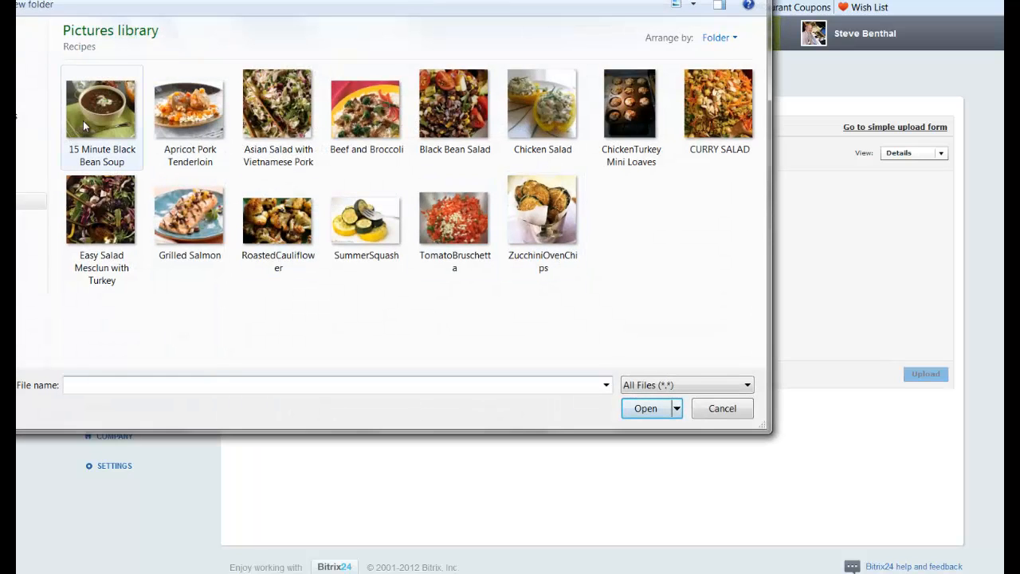
left_click(189, 118)
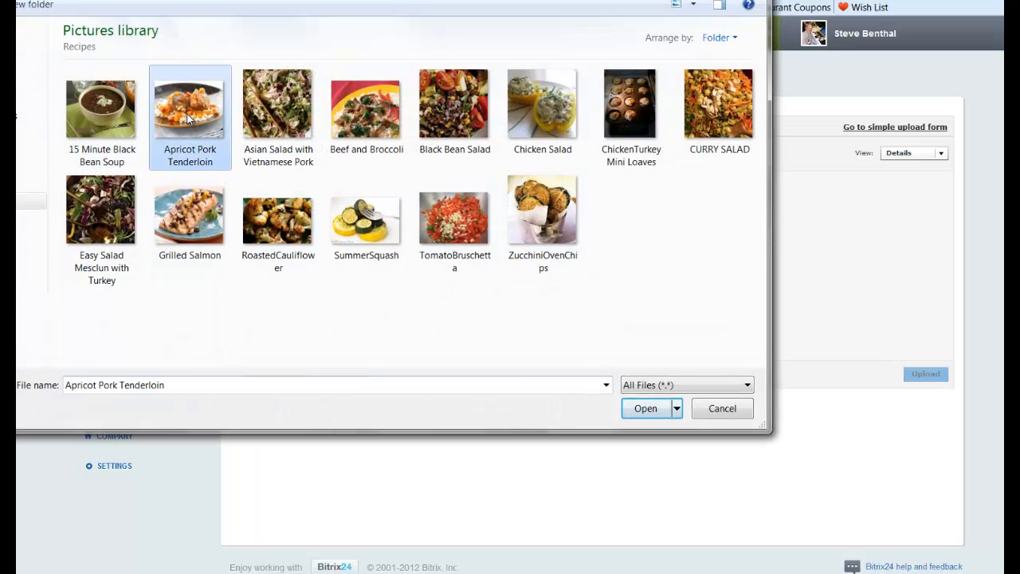
left_click(706, 102, "shift")
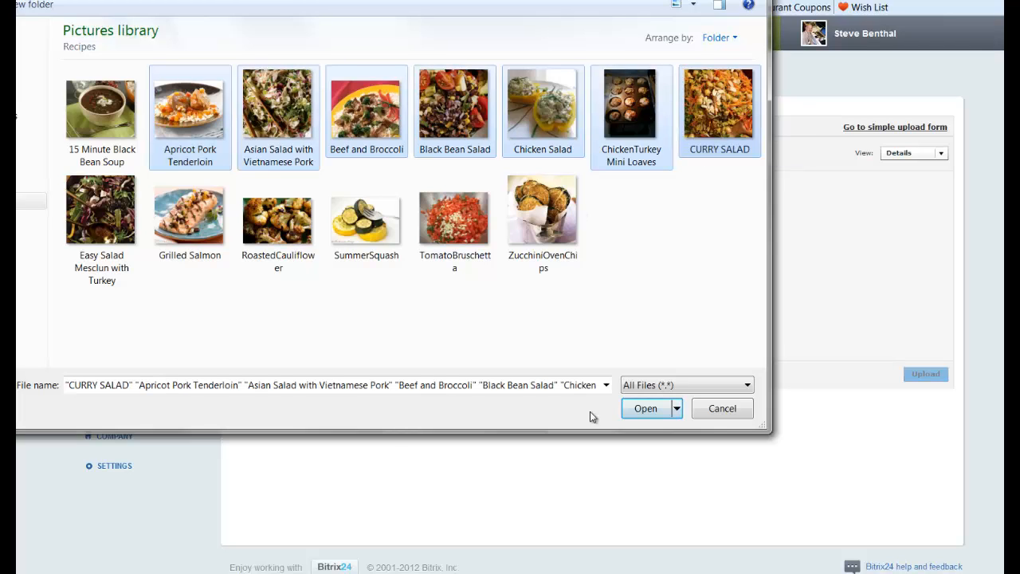
left_click(645, 409)
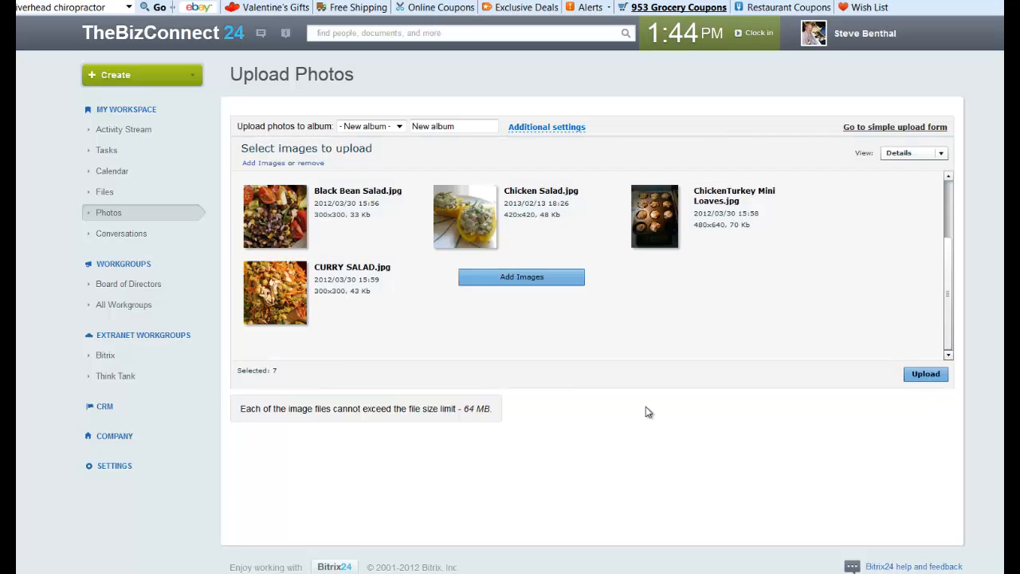
left_click(916, 376)
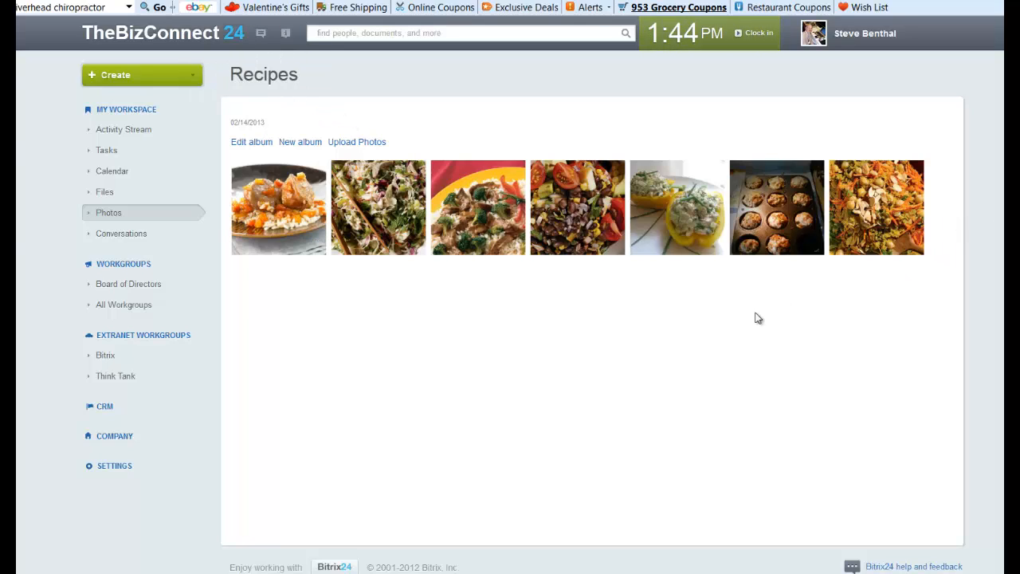
- Open the Recipes album for editing and look through the descriptions of its photos
left_click(259, 145)
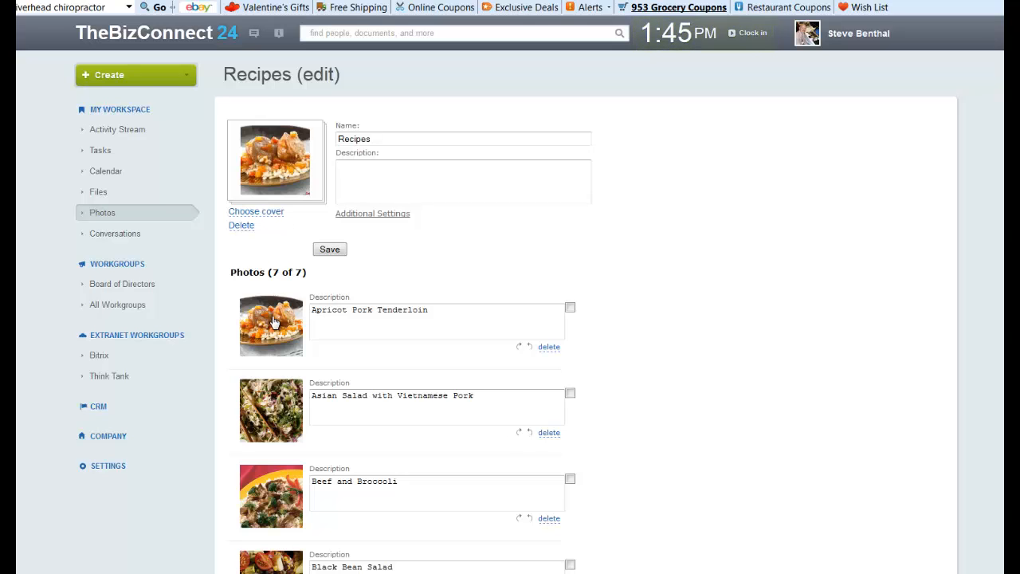
scroll(273, 321, "down", 3)
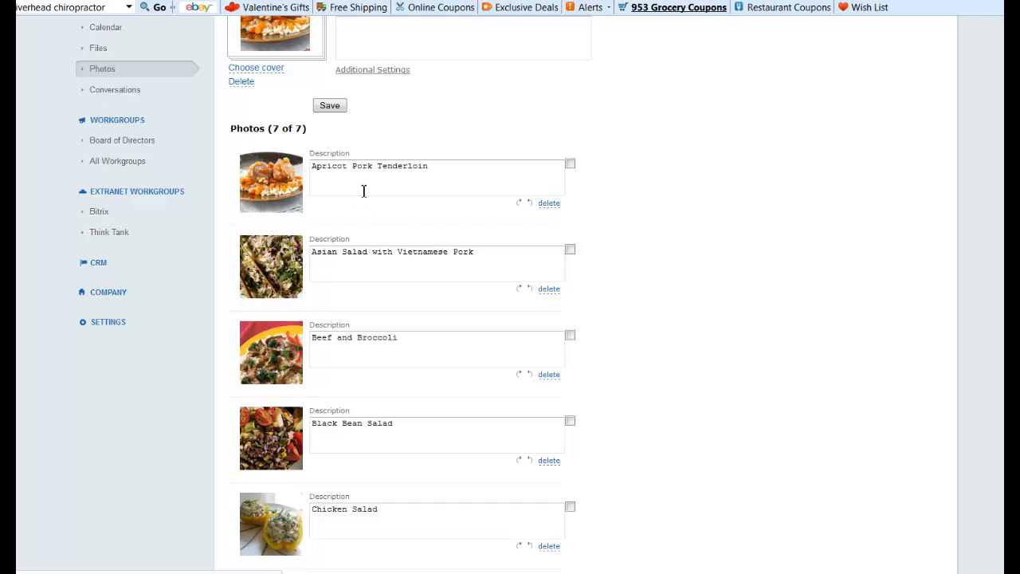
left_click(363, 191)
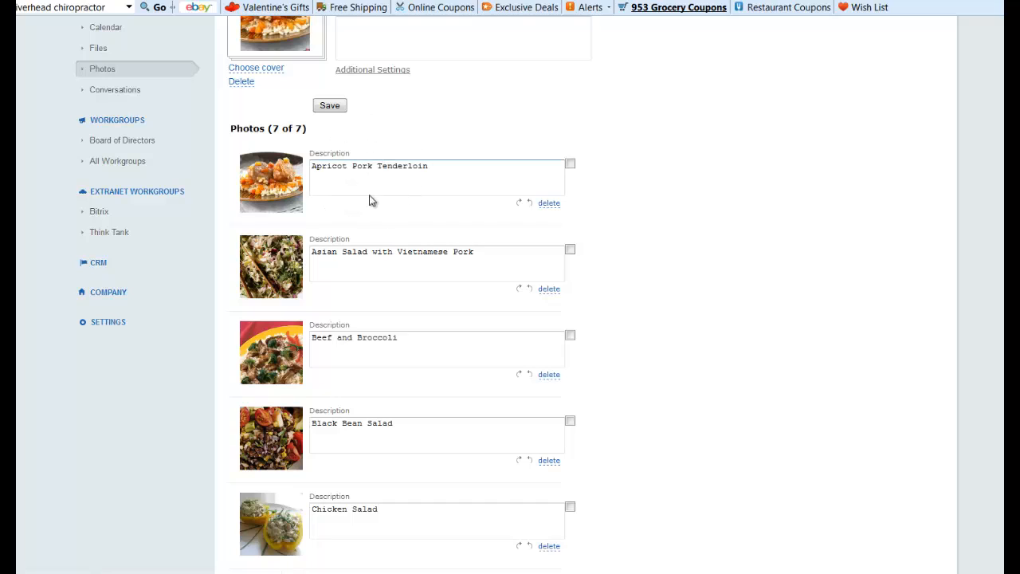
left_click(365, 255)
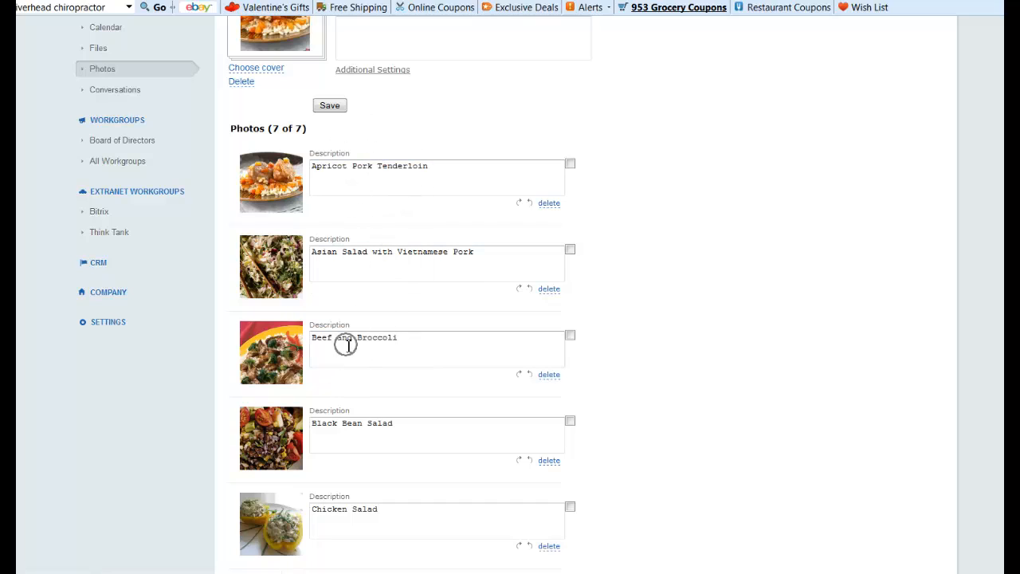
scroll(352, 430, "down", 3)
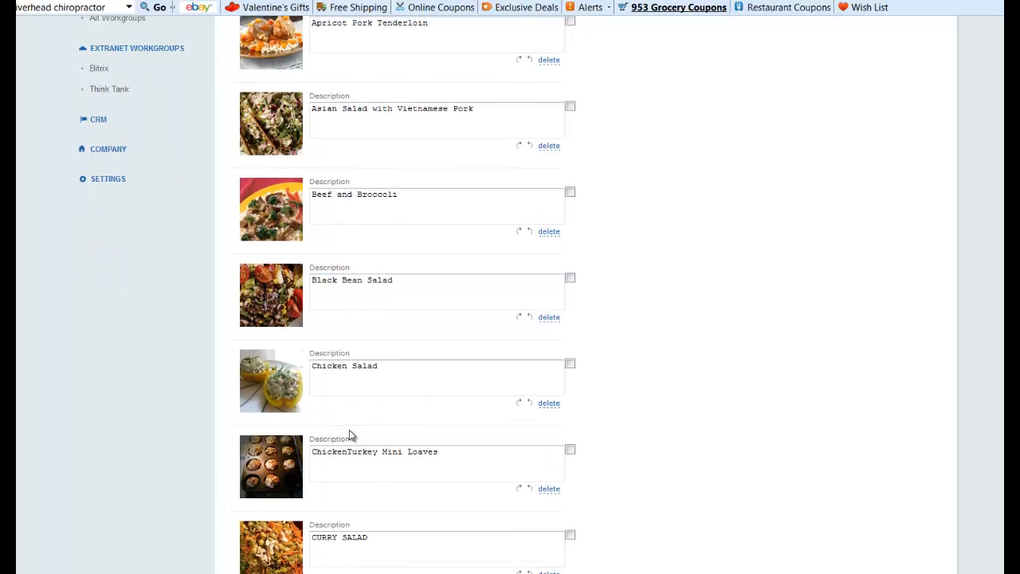
scroll(351, 436, "up", 3)
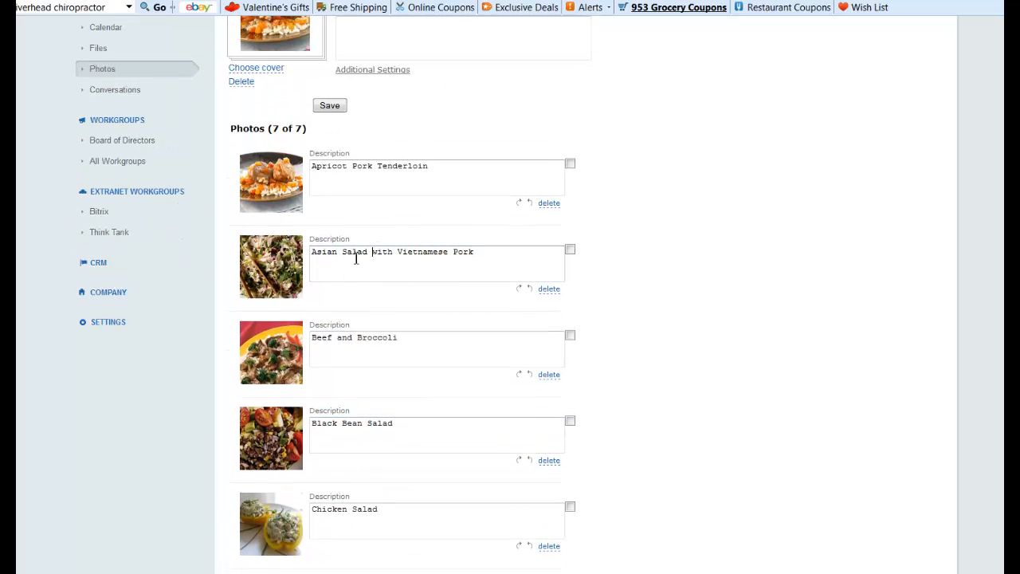
scroll(308, 358, "down", 3)
scroll(321, 368, "up", 5)
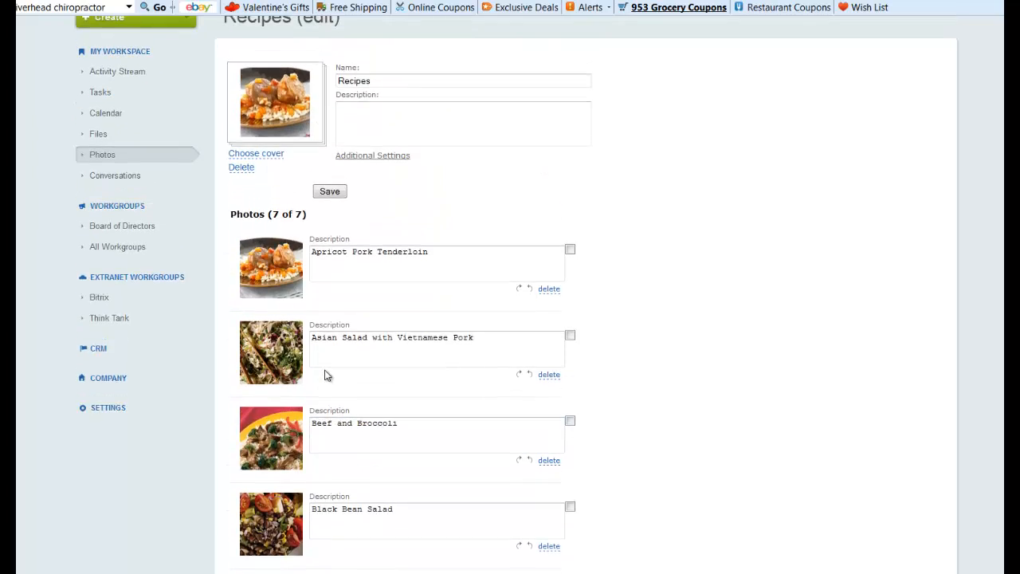
scroll(325, 374, "up", 1)
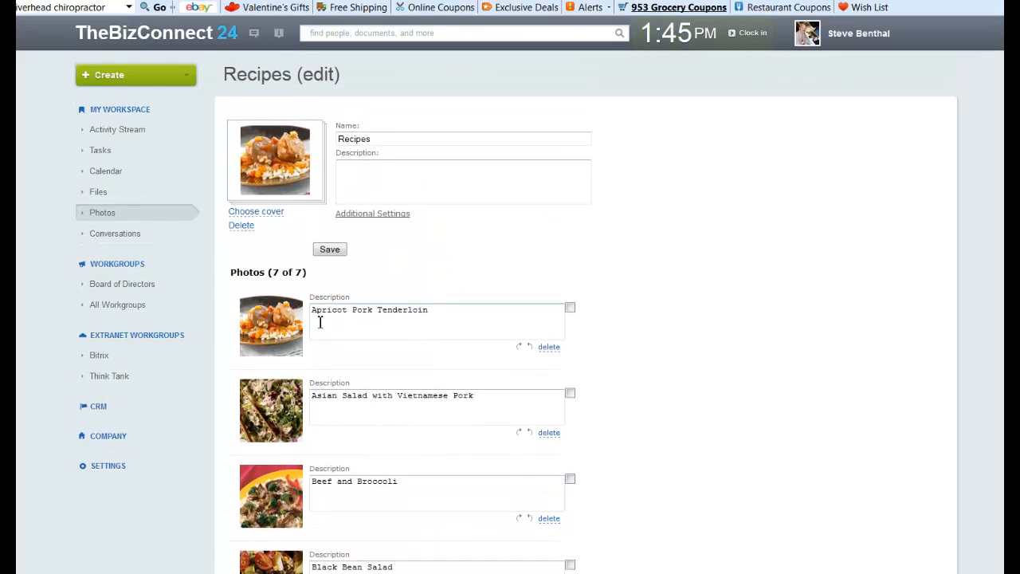
scroll(281, 340, "down", 4)
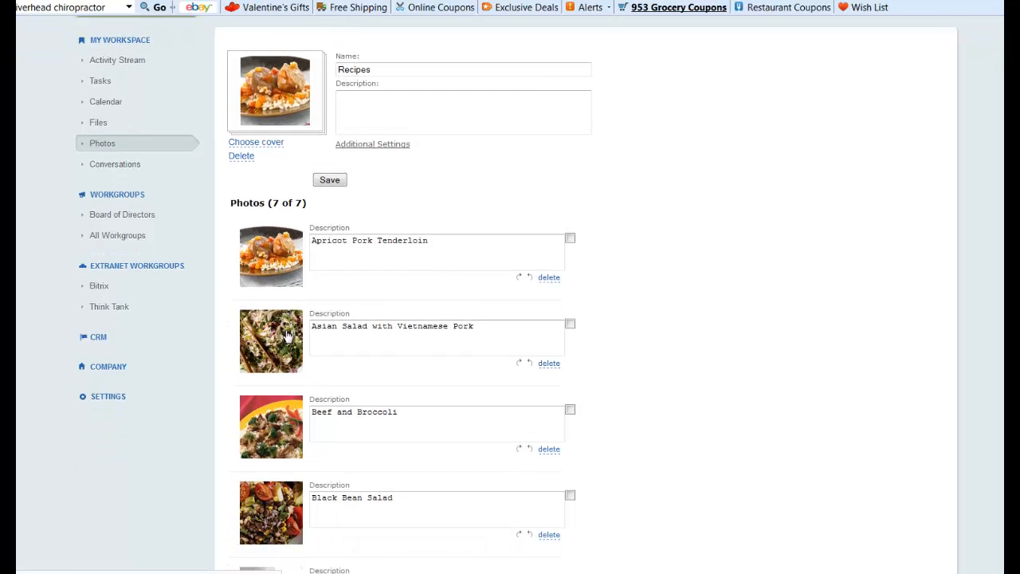
scroll(290, 335, "up", 5)
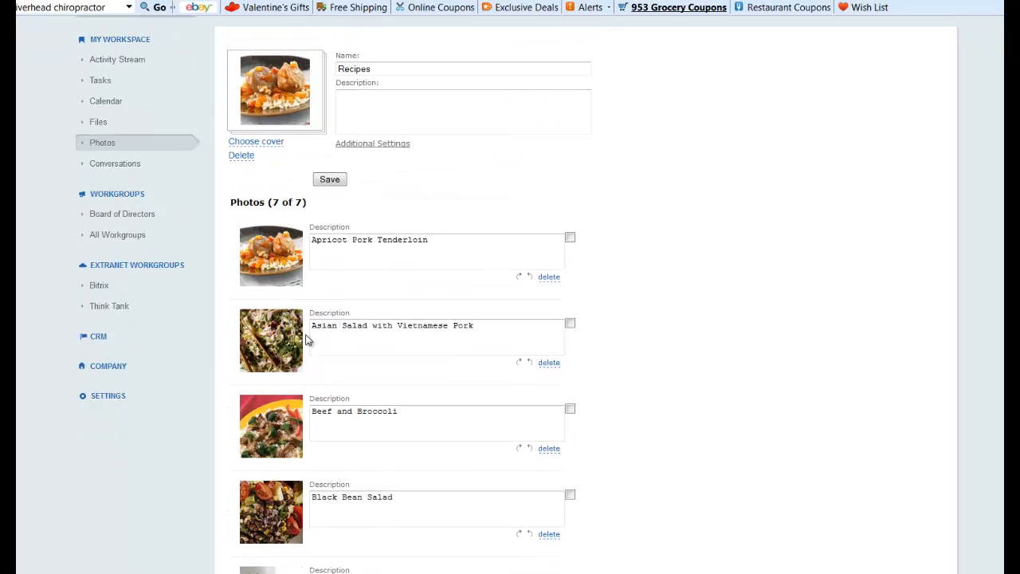
- Set the Beef and Broccoli photo as the cover of the Recipes album
left_click(266, 212)
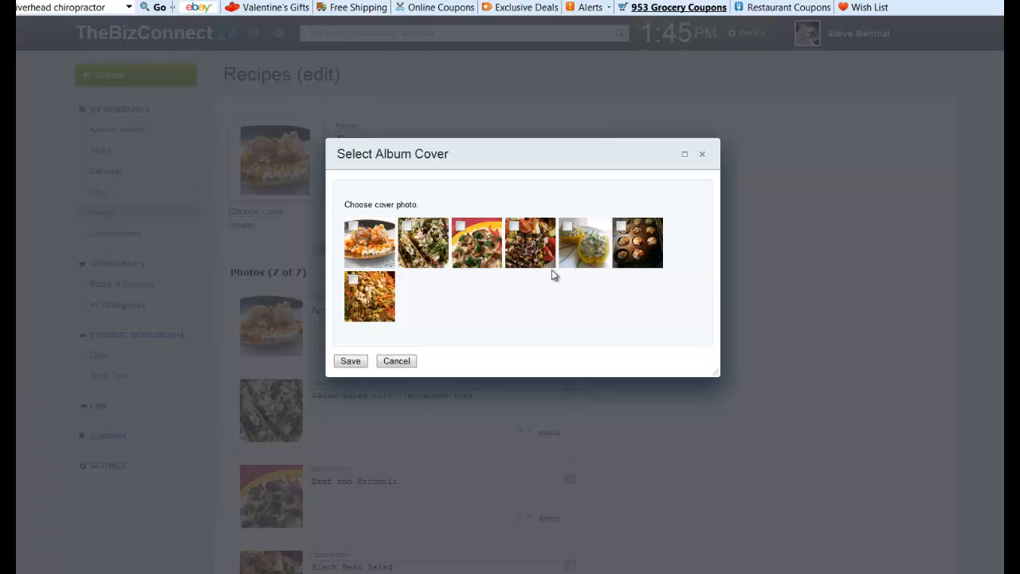
left_click(471, 255)
left_click(350, 362)
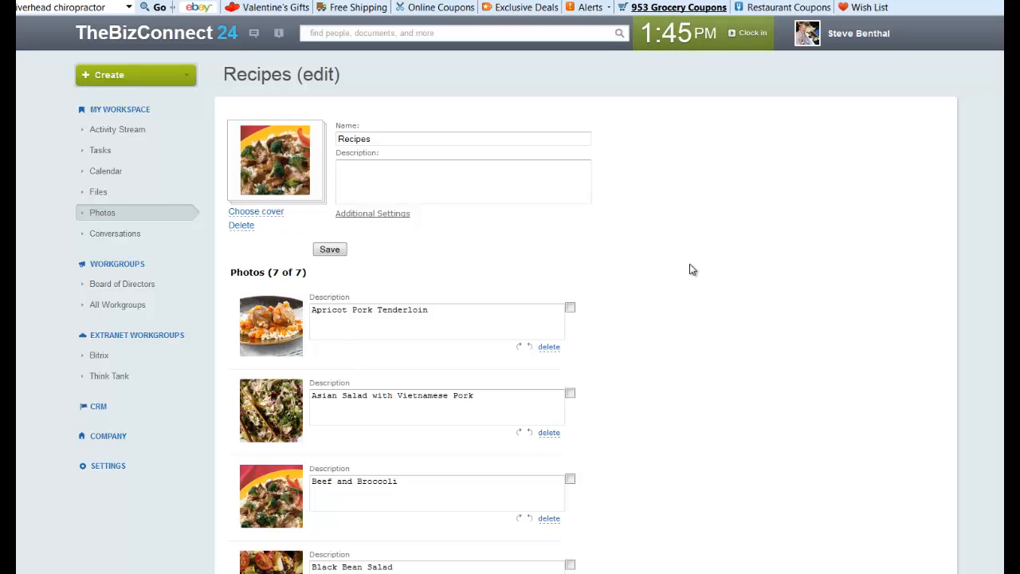
- Create a new photo album named Recipes 2
left_click(137, 214)
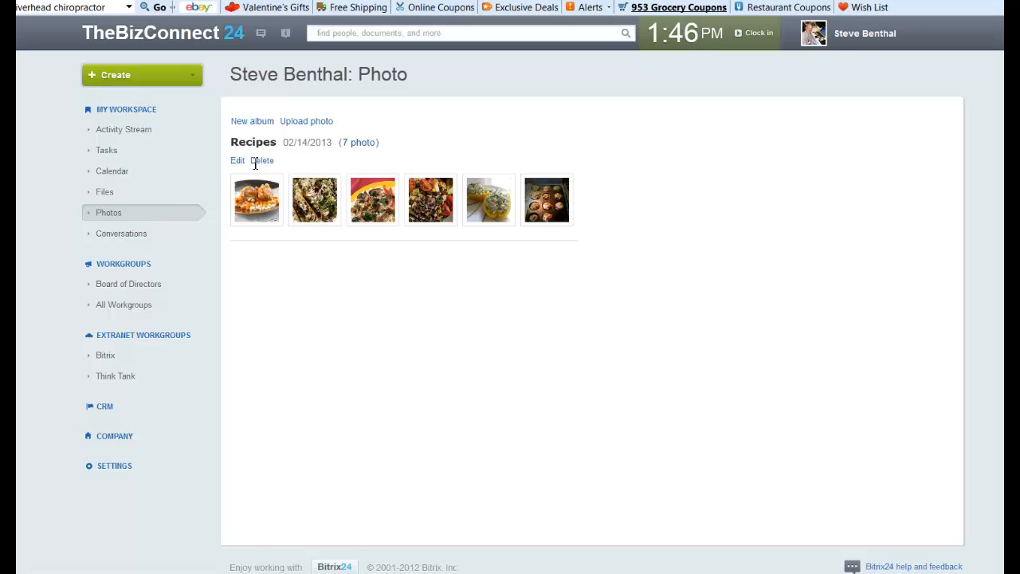
left_click(250, 123)
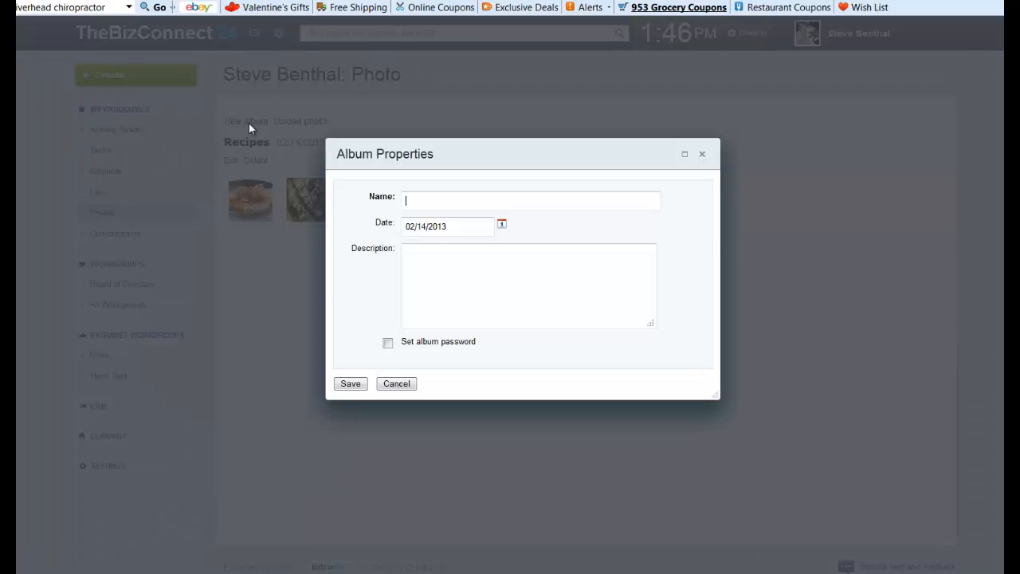
type("Recipes 2")
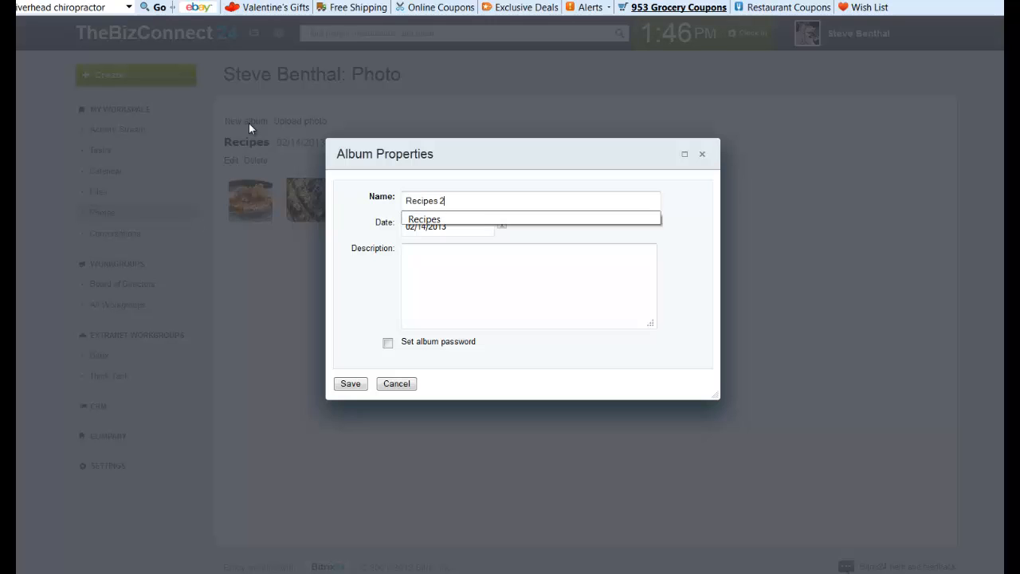
left_click(349, 384)
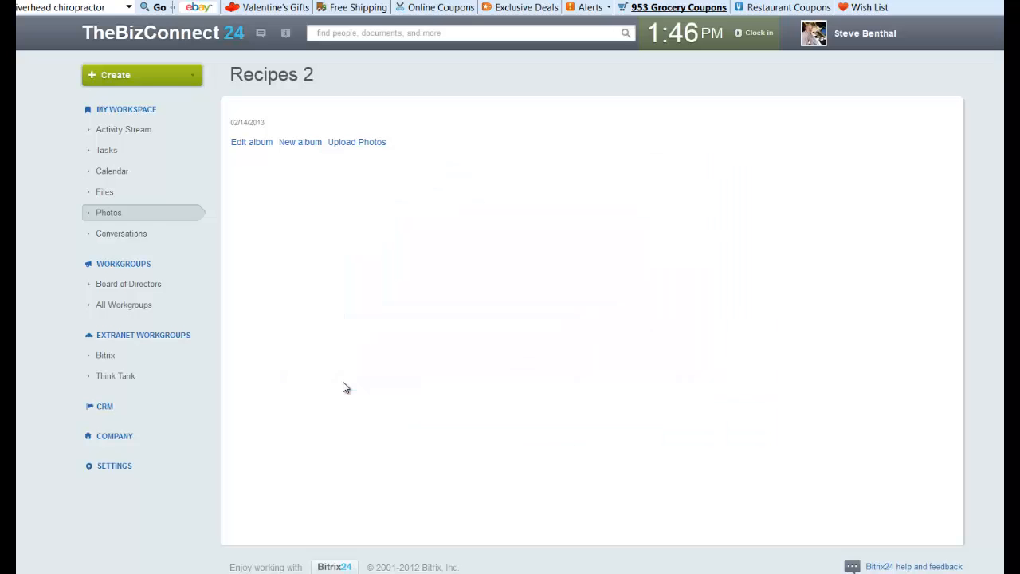
- Upload the SummerSquash, TomatoBruschetta and ZucchiniOvenChips pictures to the Recipes 2 album with the simple upload form
left_click(353, 144)
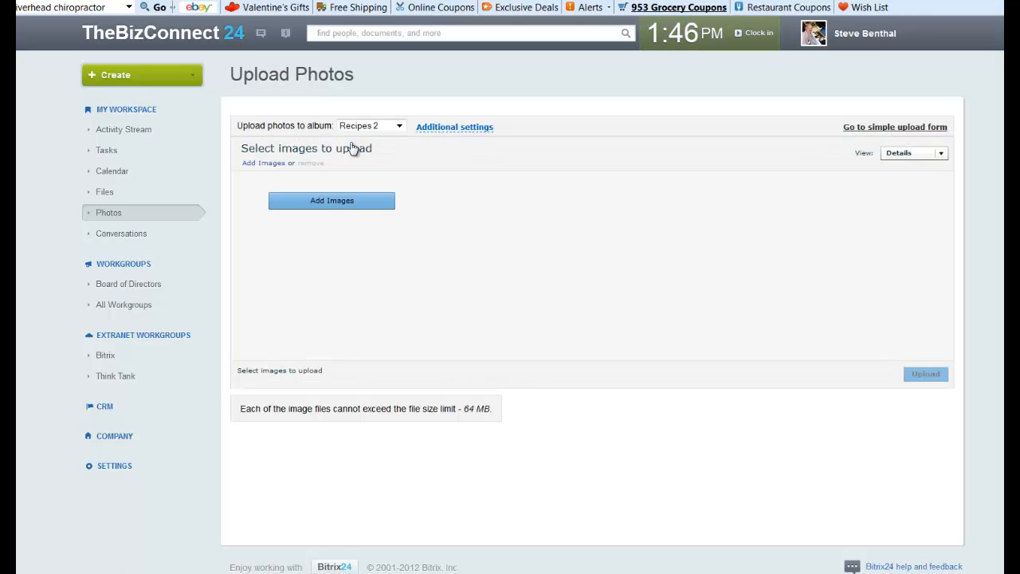
left_click(855, 128)
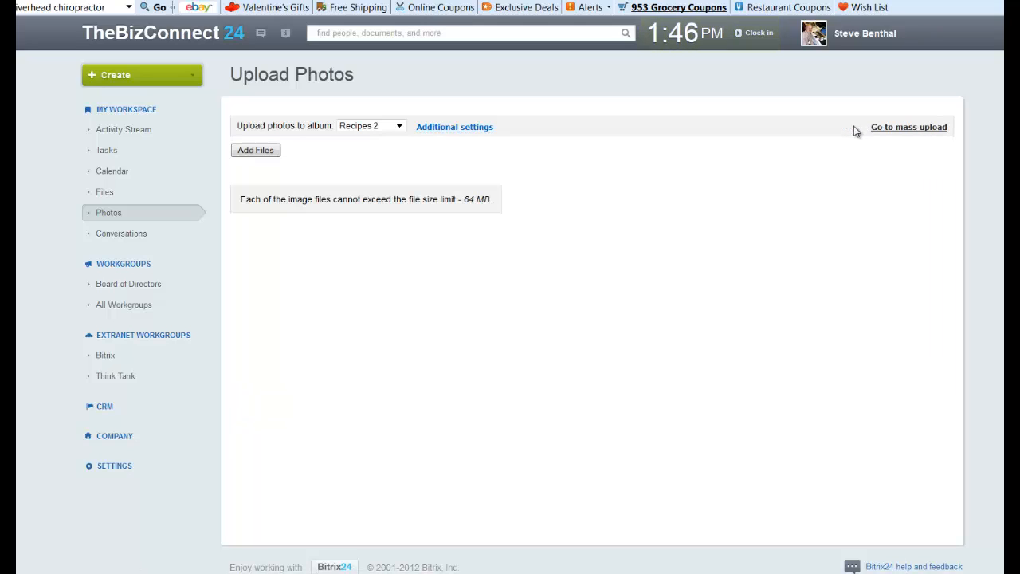
left_click(398, 128)
left_click(399, 128)
left_click(398, 128)
left_click(386, 157)
left_click(251, 152)
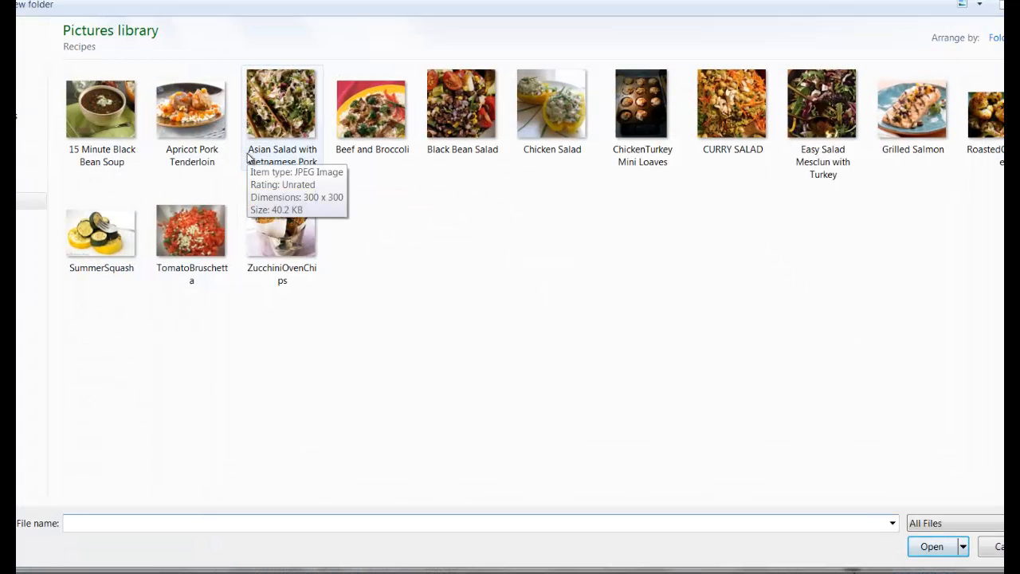
left_click(128, 226)
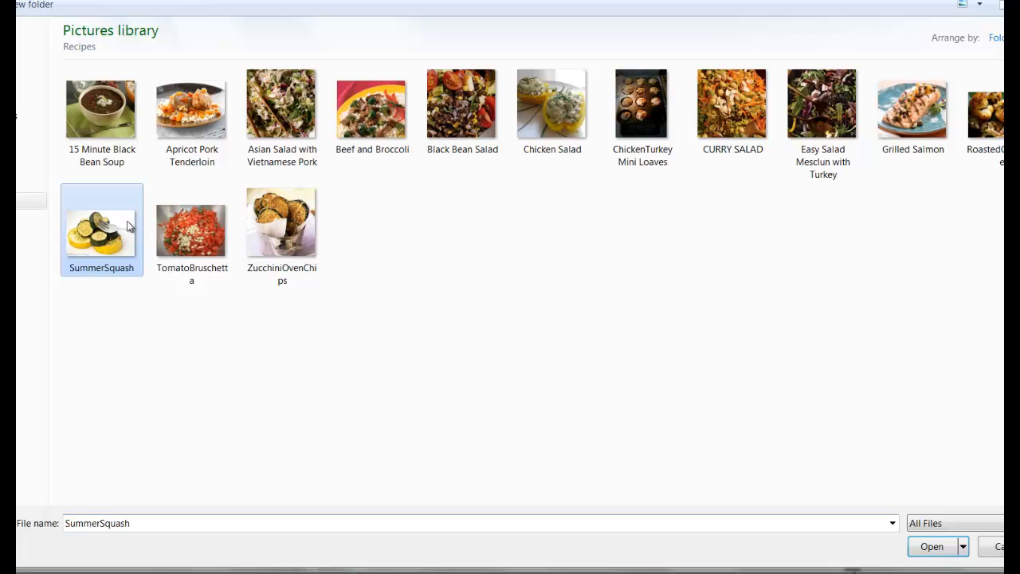
left_click(178, 215, "ctrl")
left_click(285, 202, "ctrl")
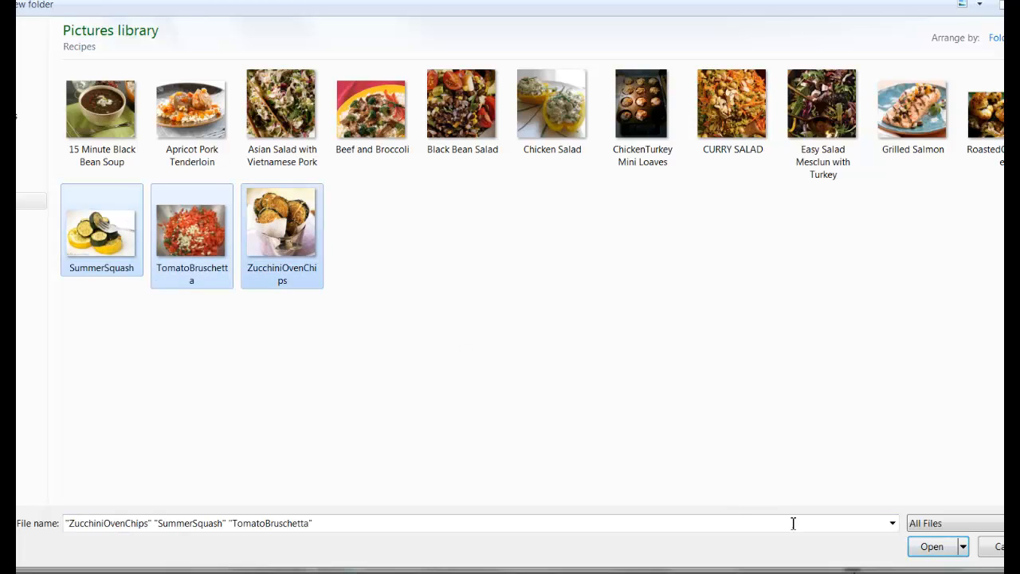
left_click(933, 547)
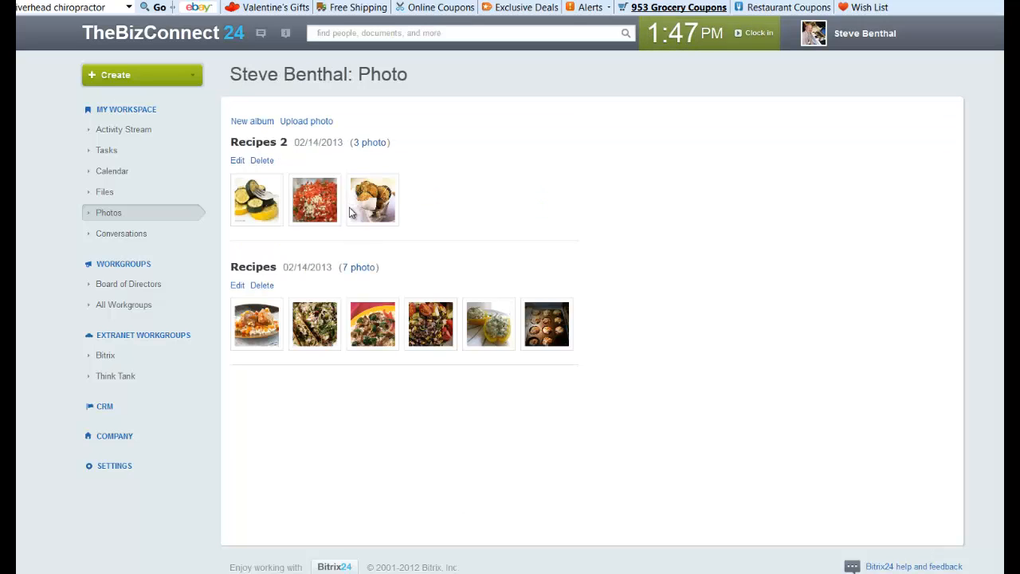
- Set the SummerSquash photo as the cover of the Recipes 2 album
left_click(239, 161)
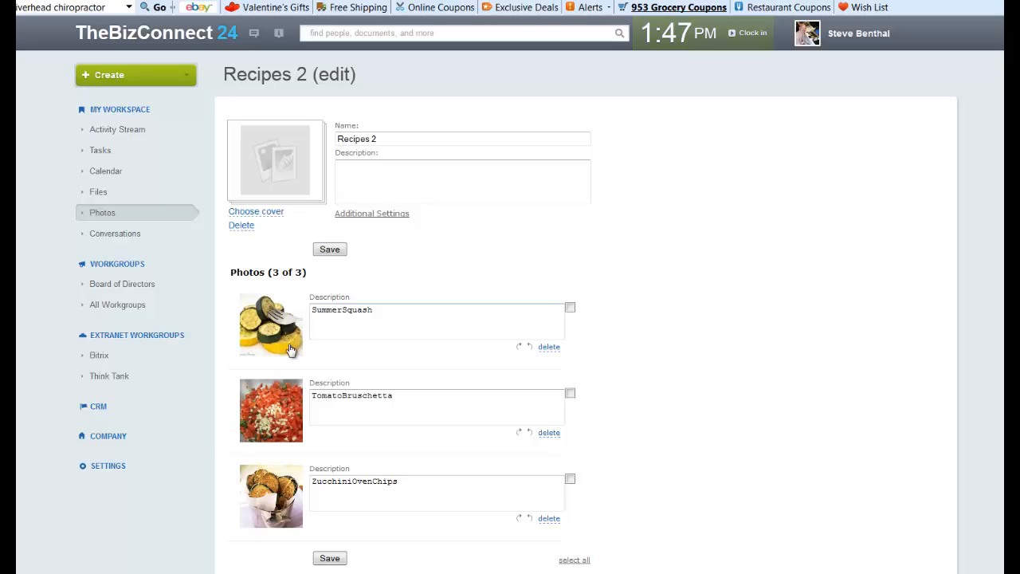
left_click(262, 212)
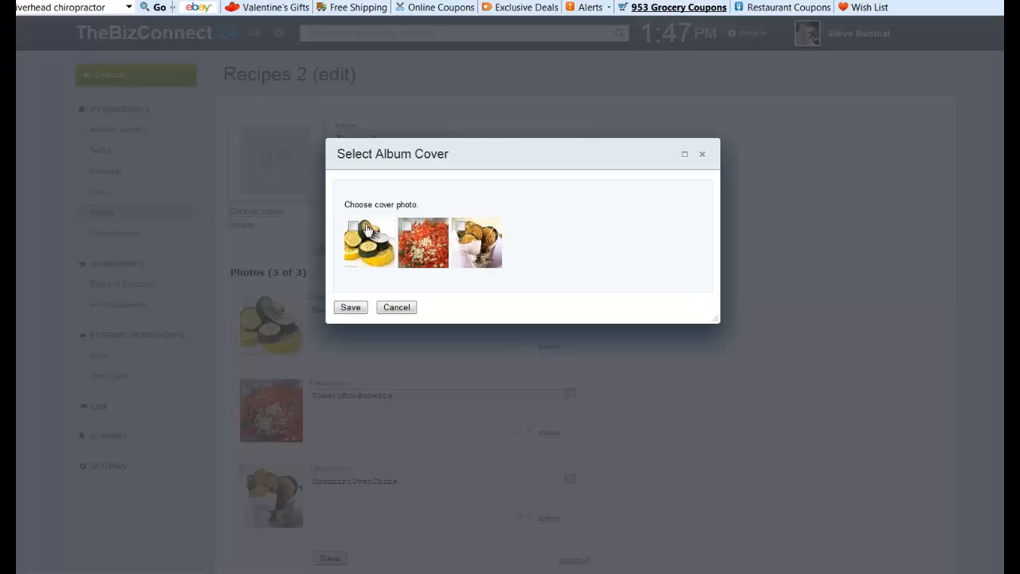
left_click(352, 306)
scroll(379, 493, "down", 2)
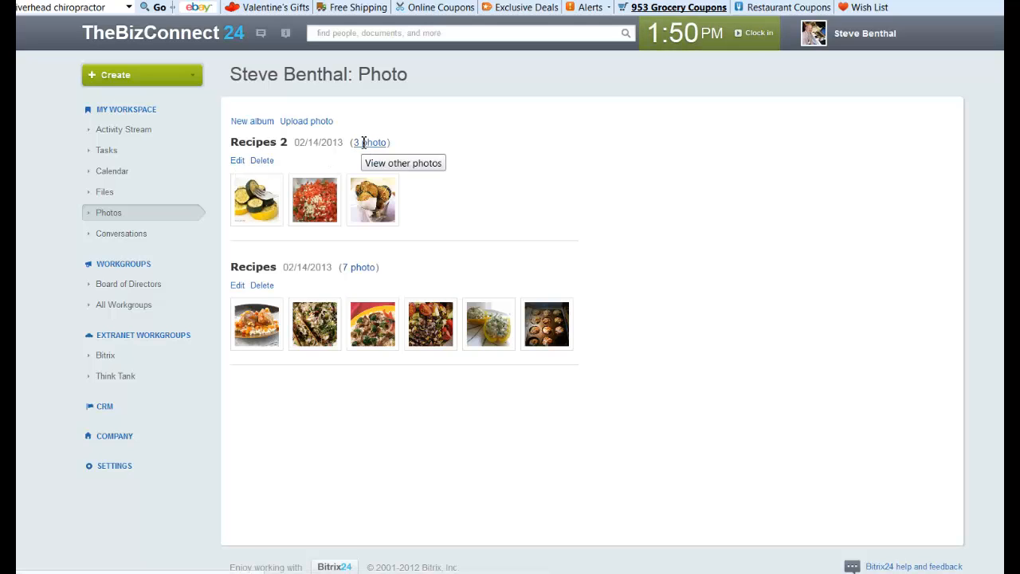
- Move the ZucchiniOvenChips photo from the Recipes 2 album to the Recipes album
left_click(237, 161)
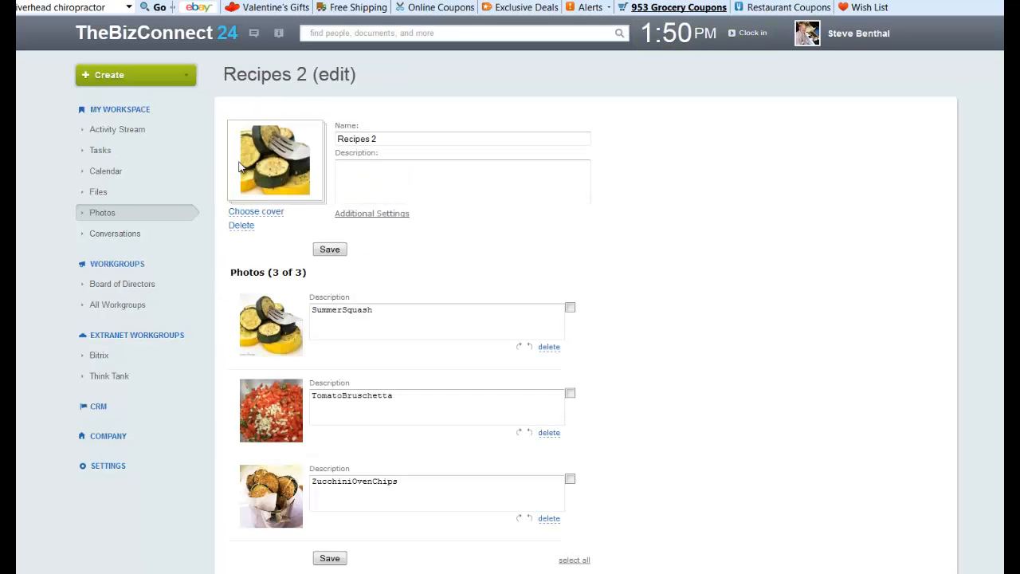
left_click(571, 310)
scroll(615, 321, "down", 1)
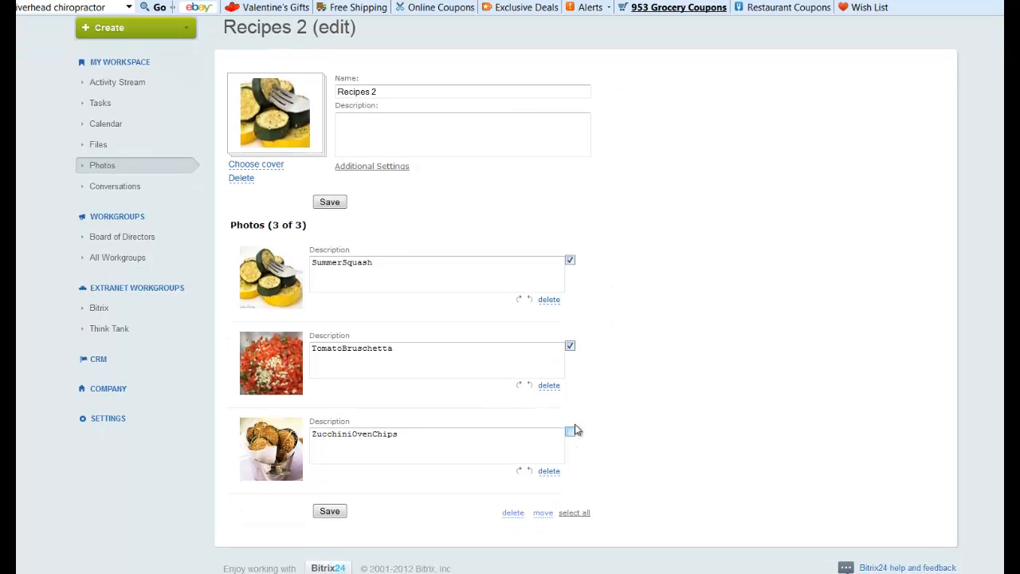
left_click(573, 513)
left_click(578, 514)
left_click(570, 431)
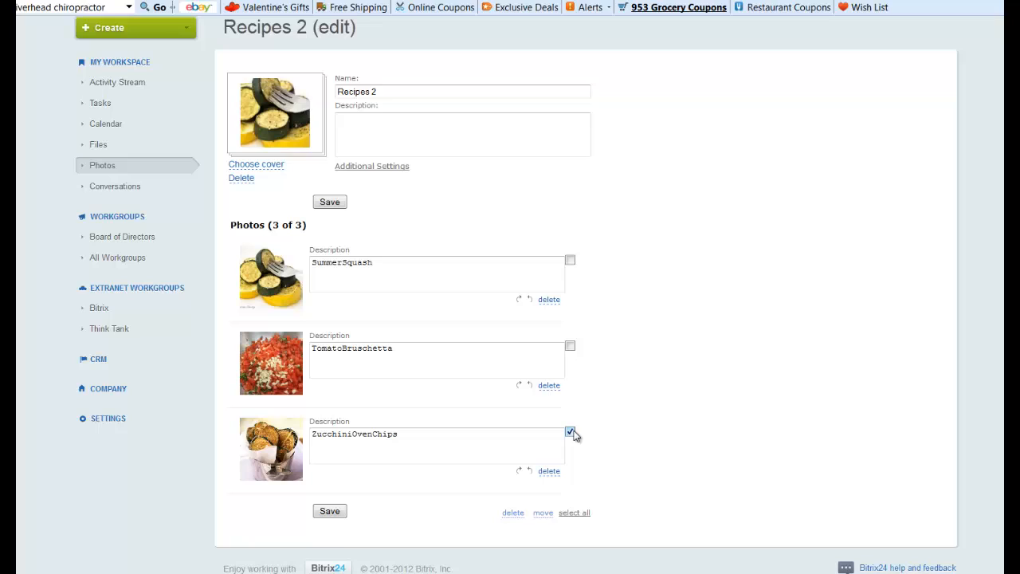
left_click(544, 514)
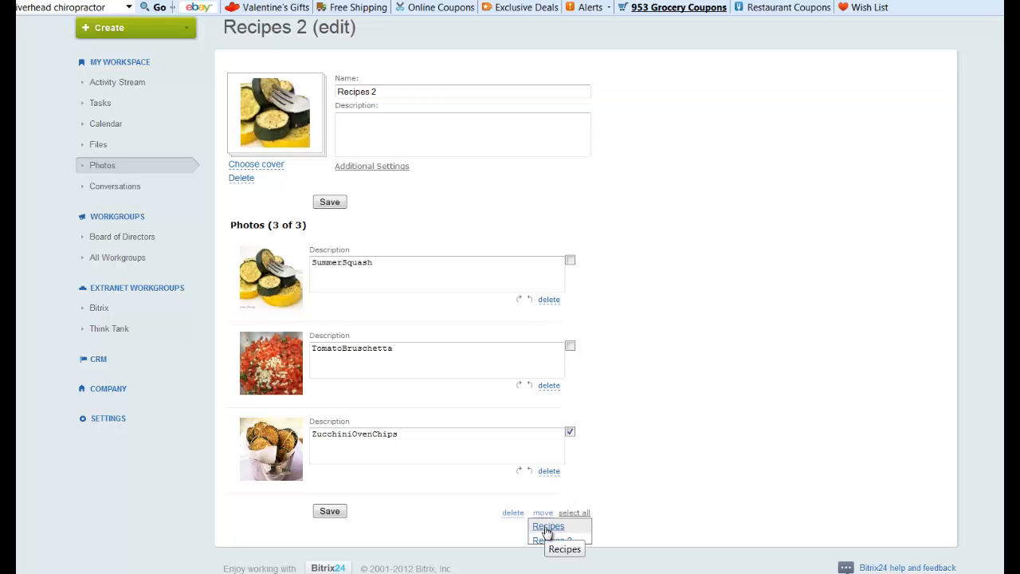
left_click(546, 527)
left_click(530, 261)
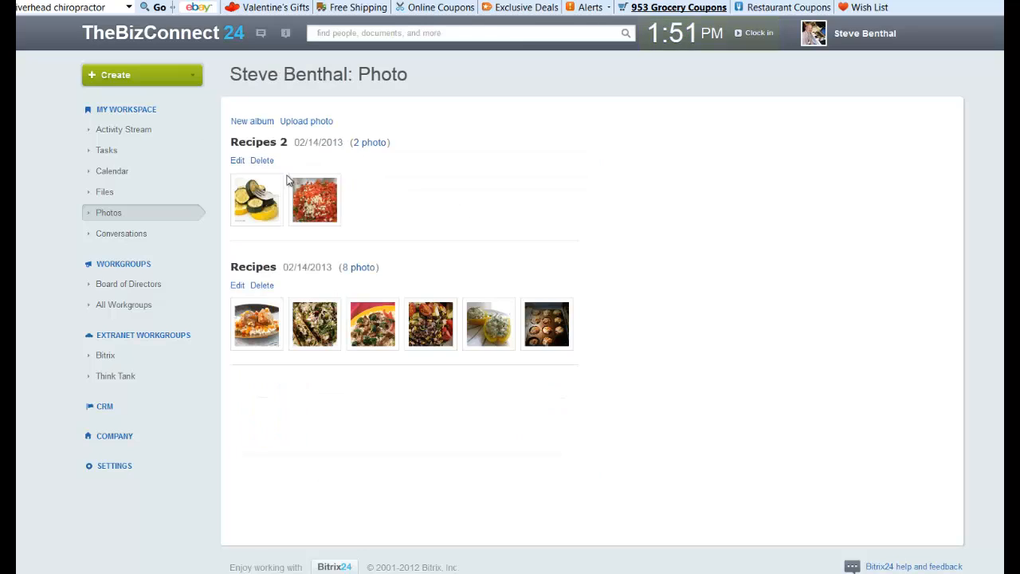
- Add the six pictures from Easy Salad Mesclun with Turkey through ZucchiniOvenChips to a new mass upload
left_click(325, 124)
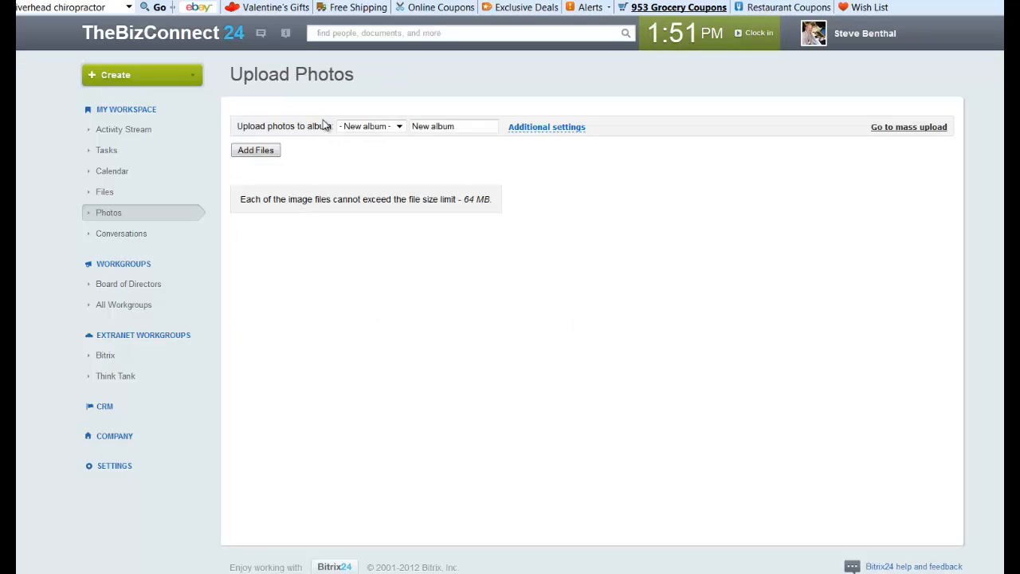
left_click(904, 128)
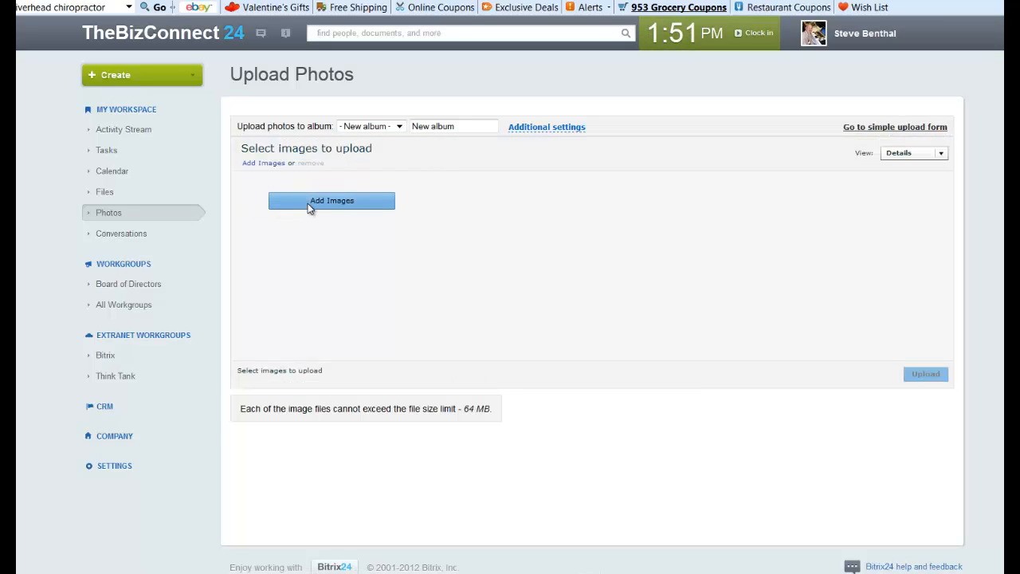
left_click(311, 205)
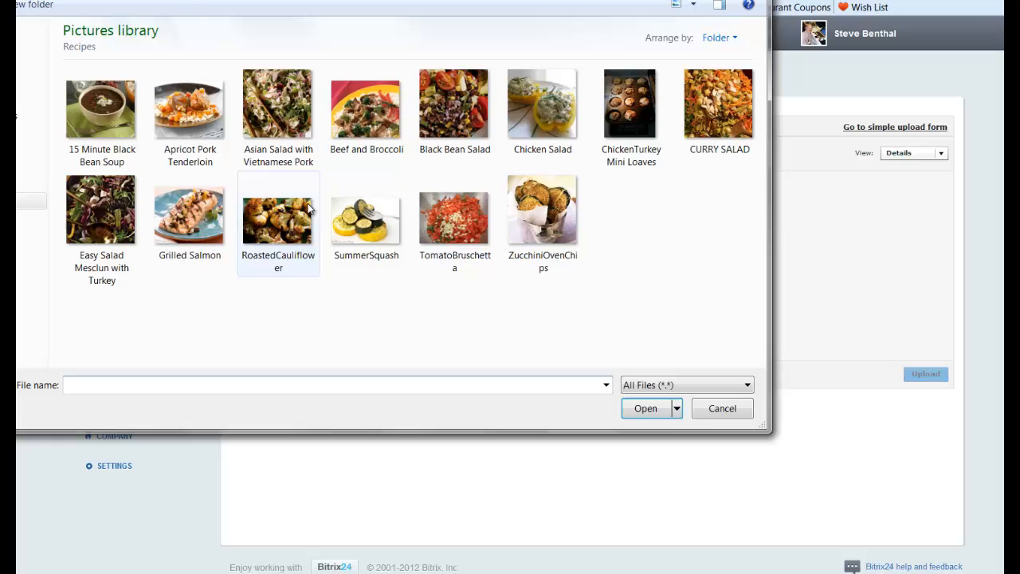
left_click(526, 209)
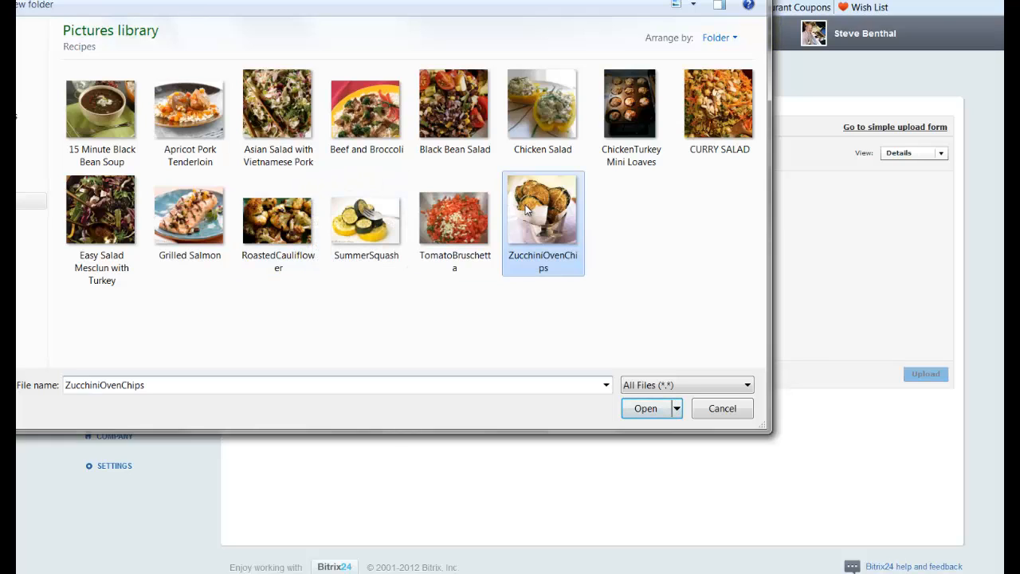
left_click(101, 214, "shift")
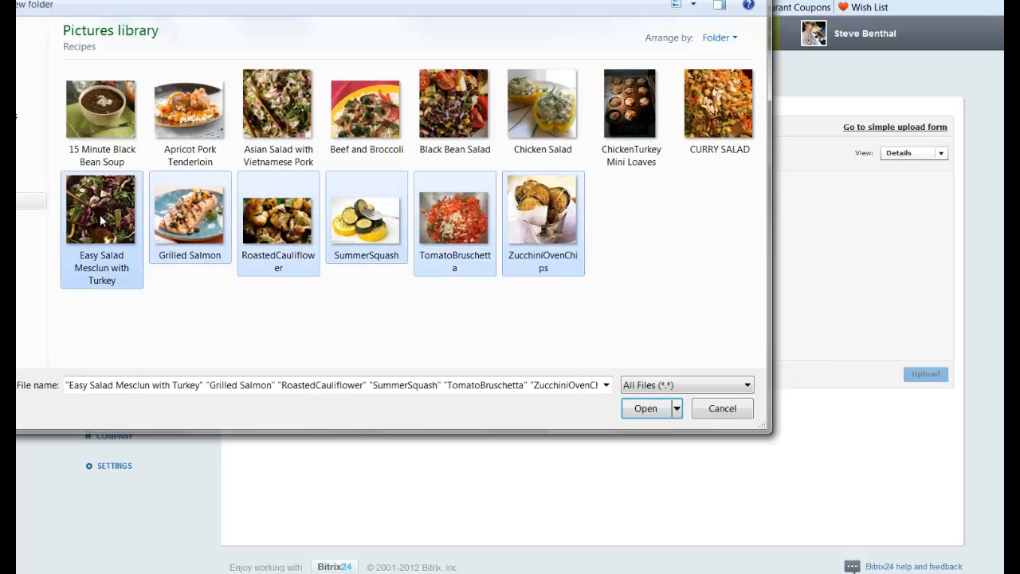
left_click(647, 410)
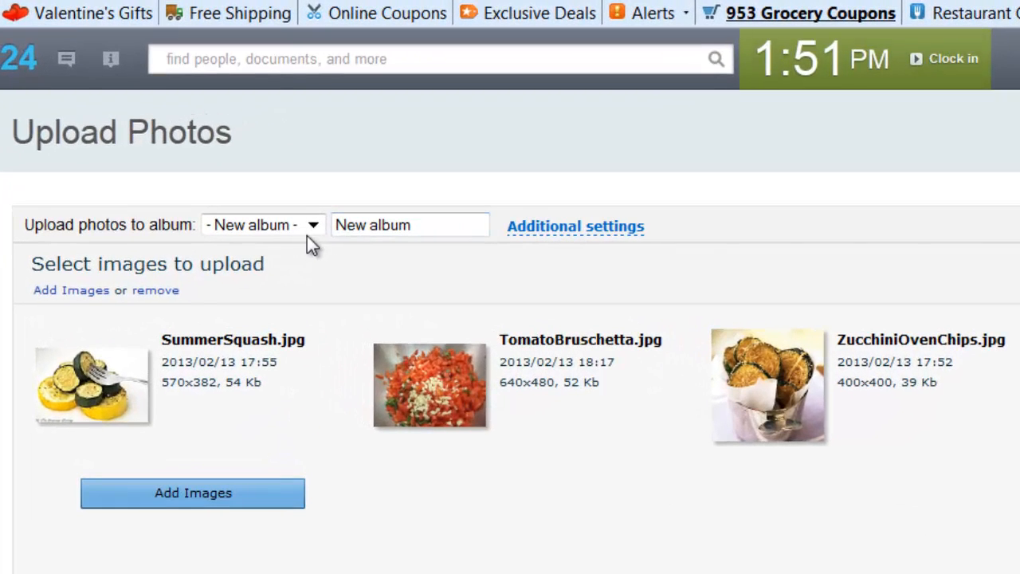
- Choose Recipes 2 as the destination album and upload the six added pictures
left_click(345, 189)
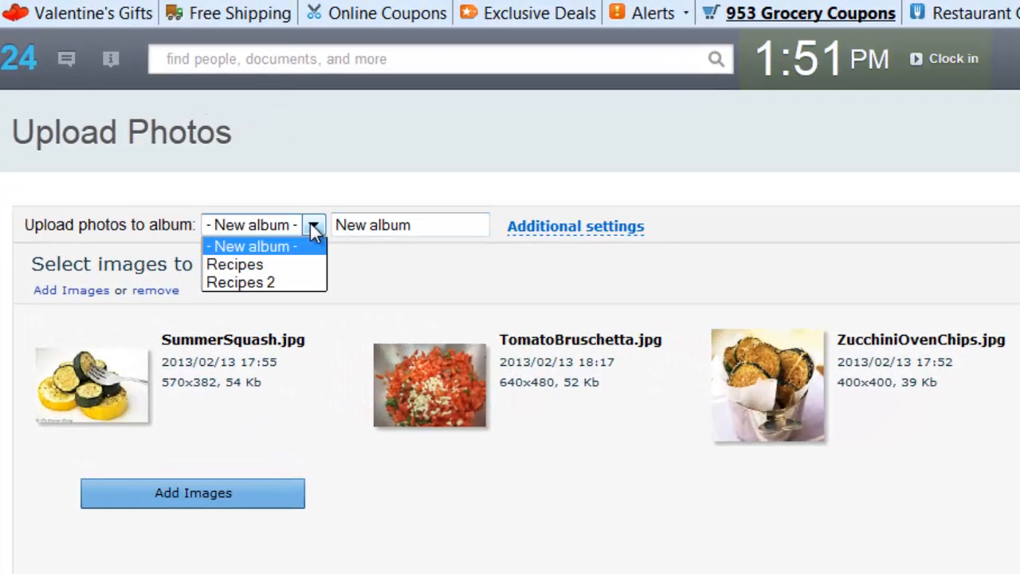
left_click(313, 230)
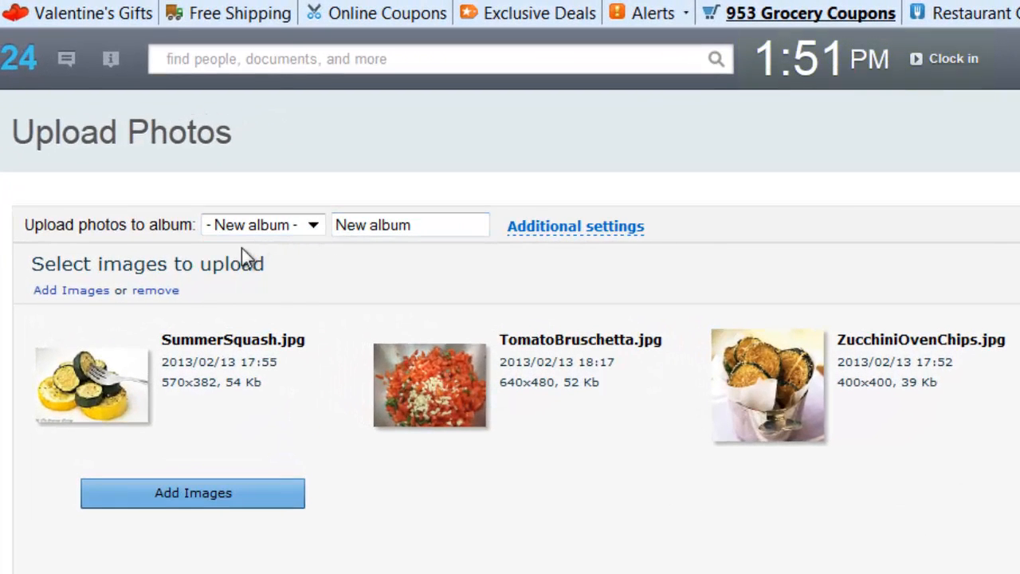
left_click(306, 224)
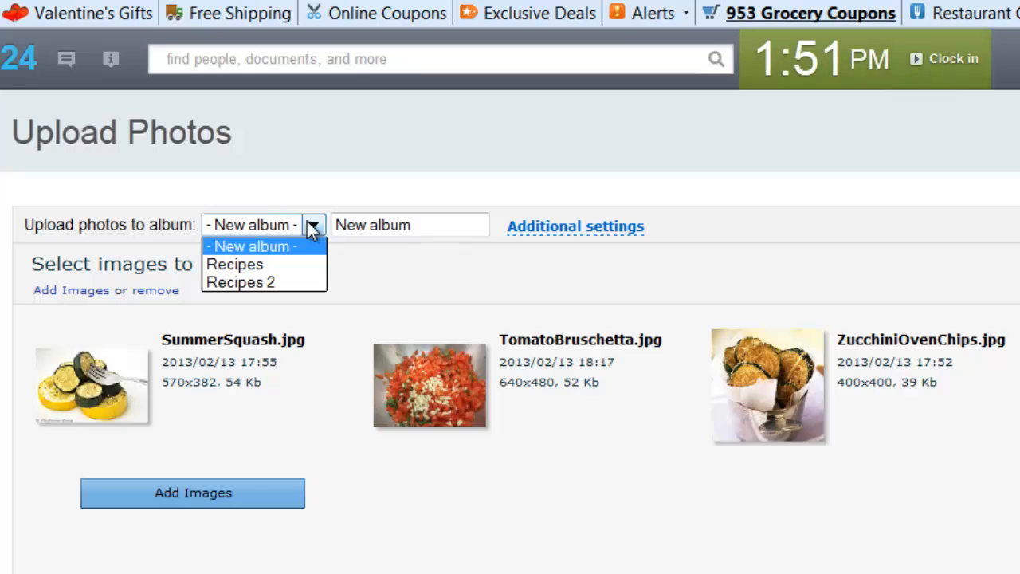
left_click(289, 282)
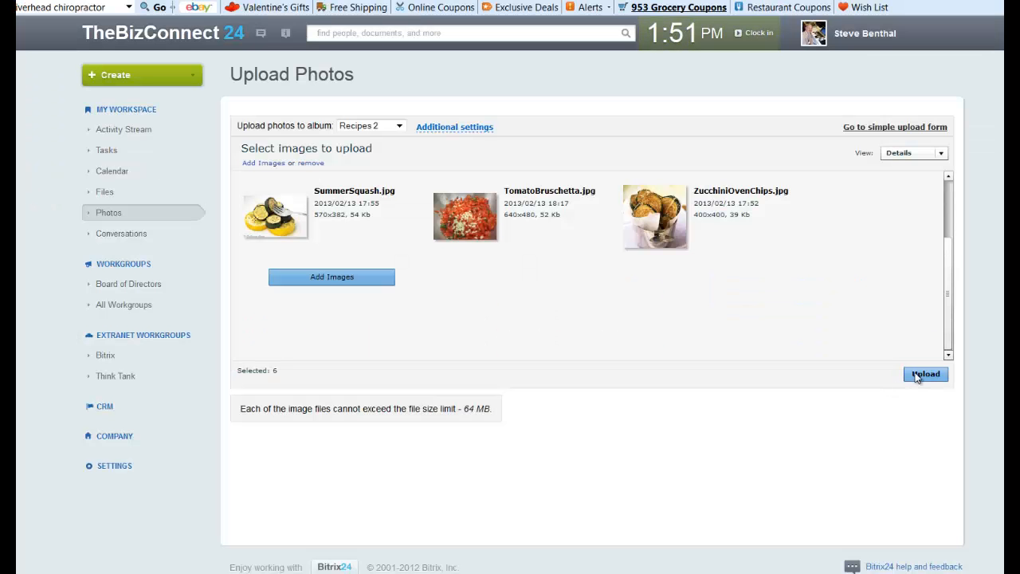
left_click(915, 375)
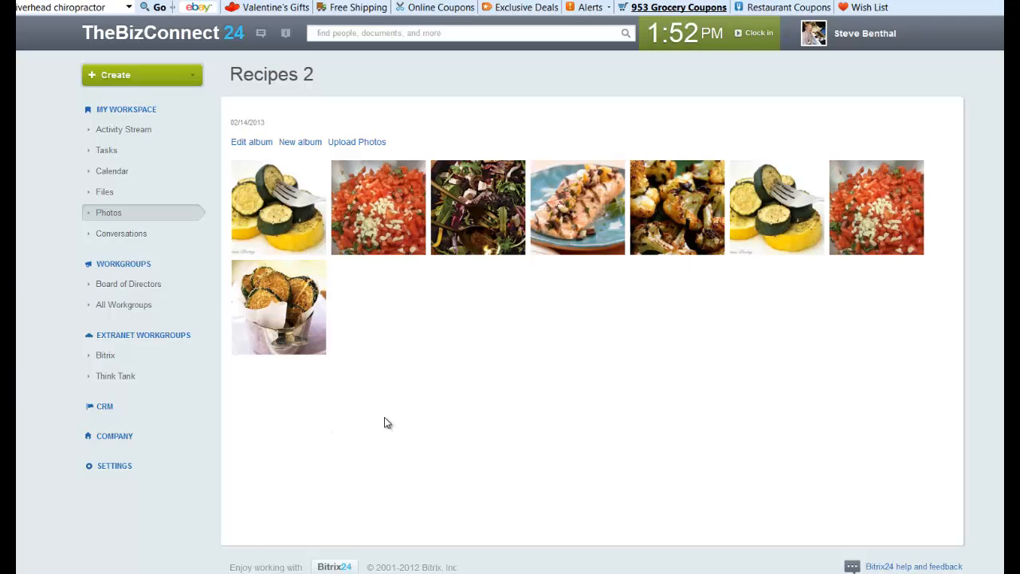
- Inspect the duplicate SummerSquash photo in Recipes 2 and review the album's photo list for repeated pictures
left_click(751, 207)
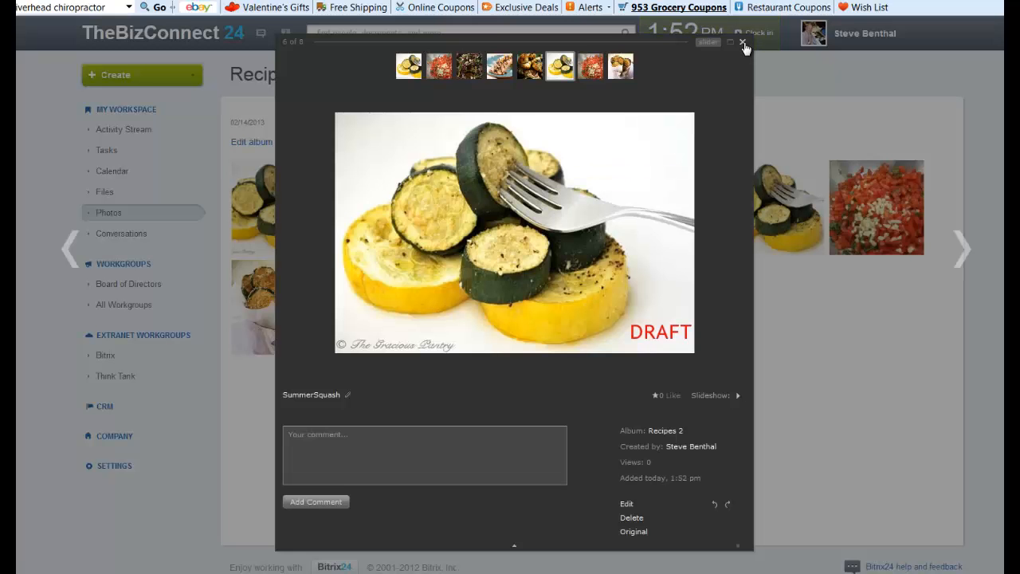
left_click(745, 46)
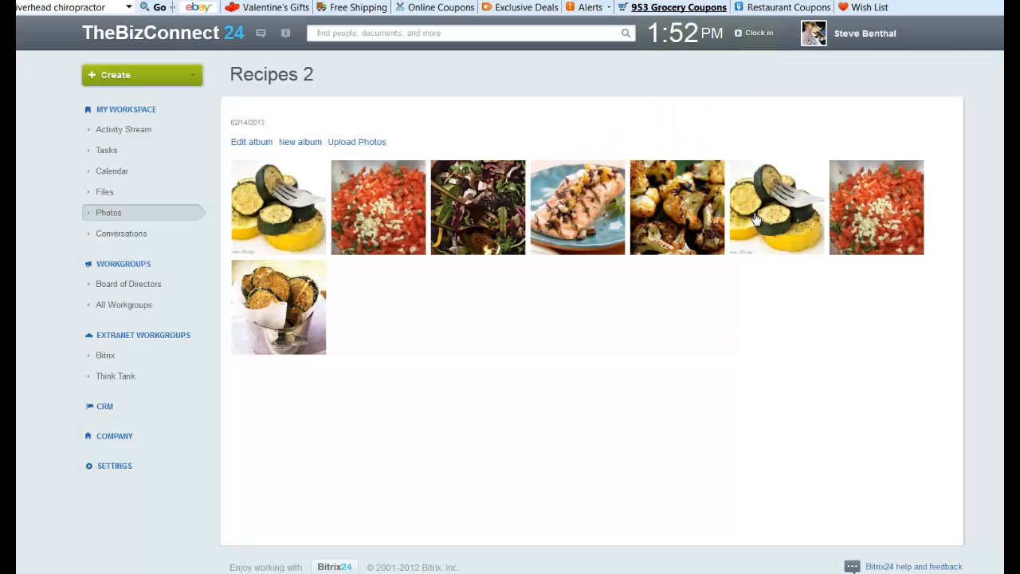
left_click(251, 144)
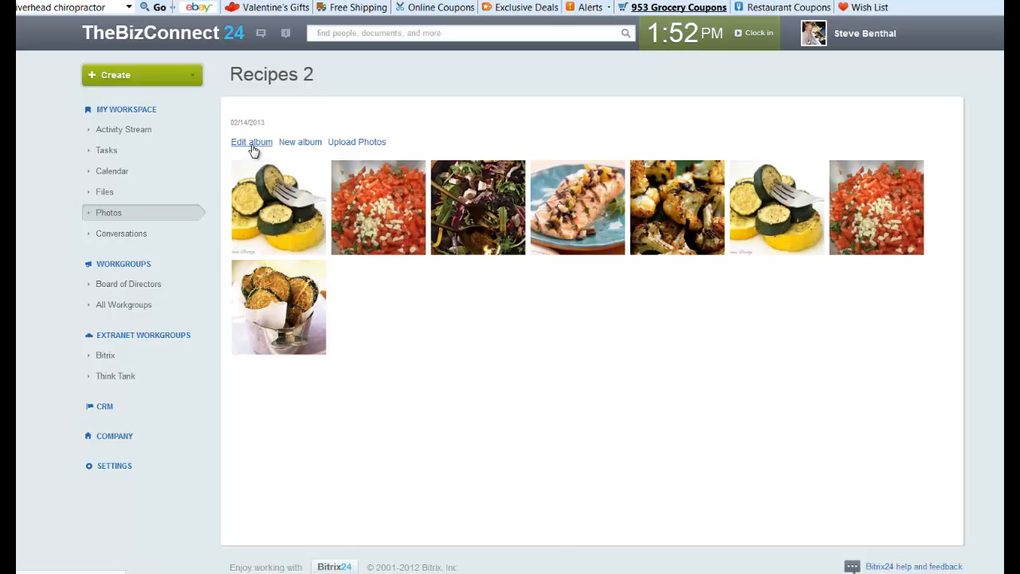
scroll(607, 297, "down", 1)
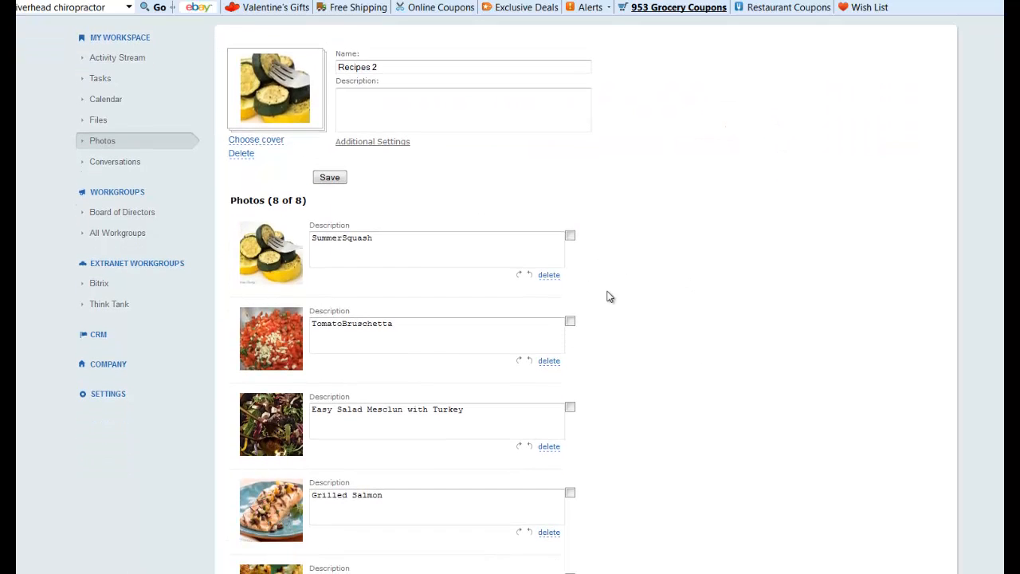
scroll(616, 282, "down", 3)
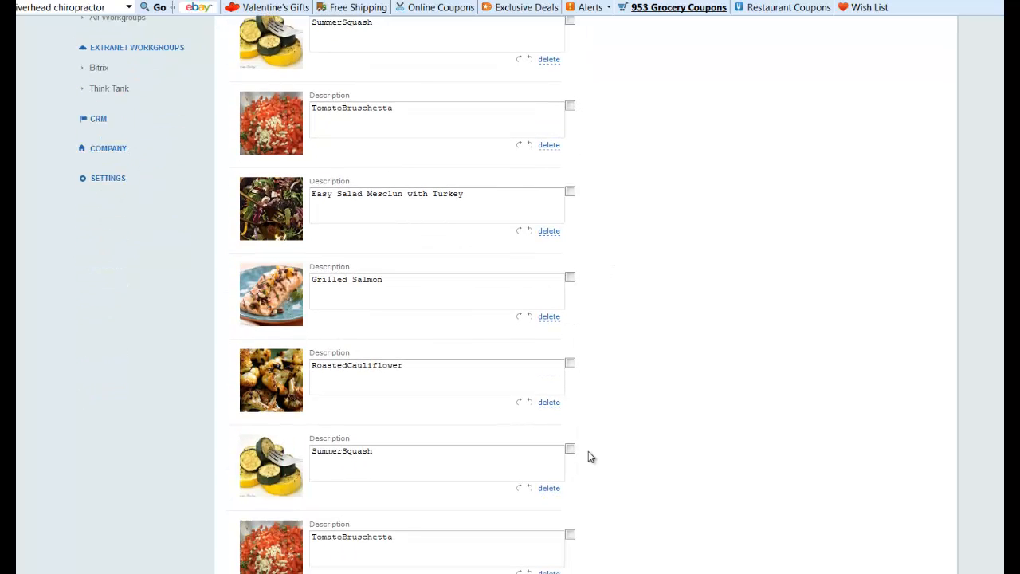
scroll(674, 429, "up", 4)
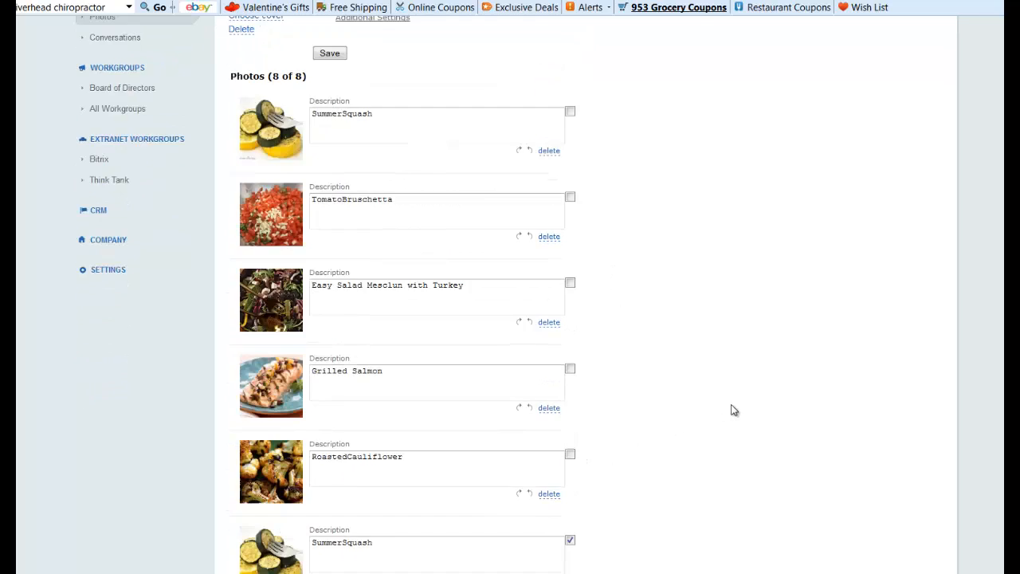
- Delete the first SummerSquash photo of the Recipes 2 album from its enlarged view in the photo overview
left_click(70, 218)
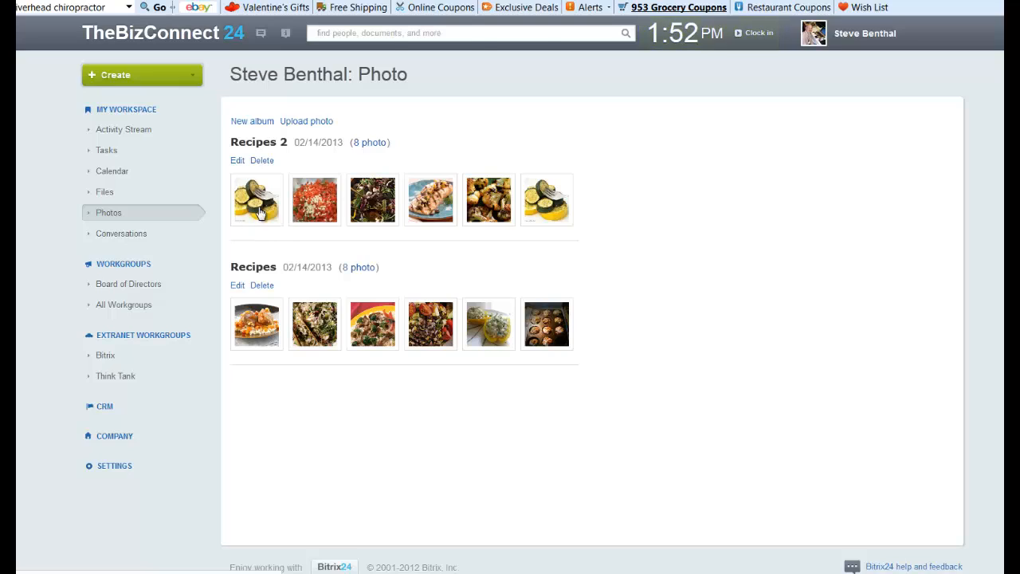
left_click(259, 207)
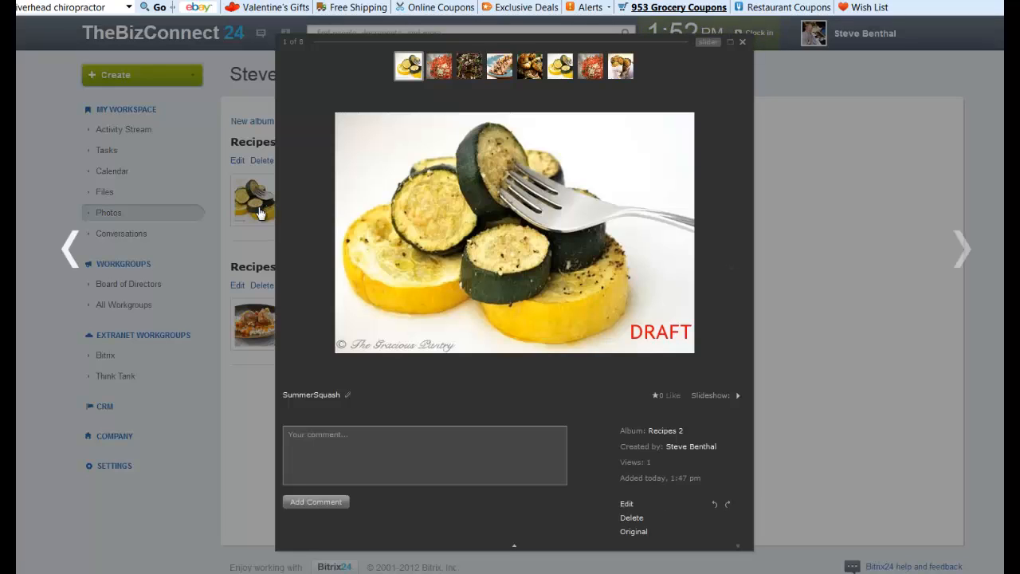
left_click(708, 41)
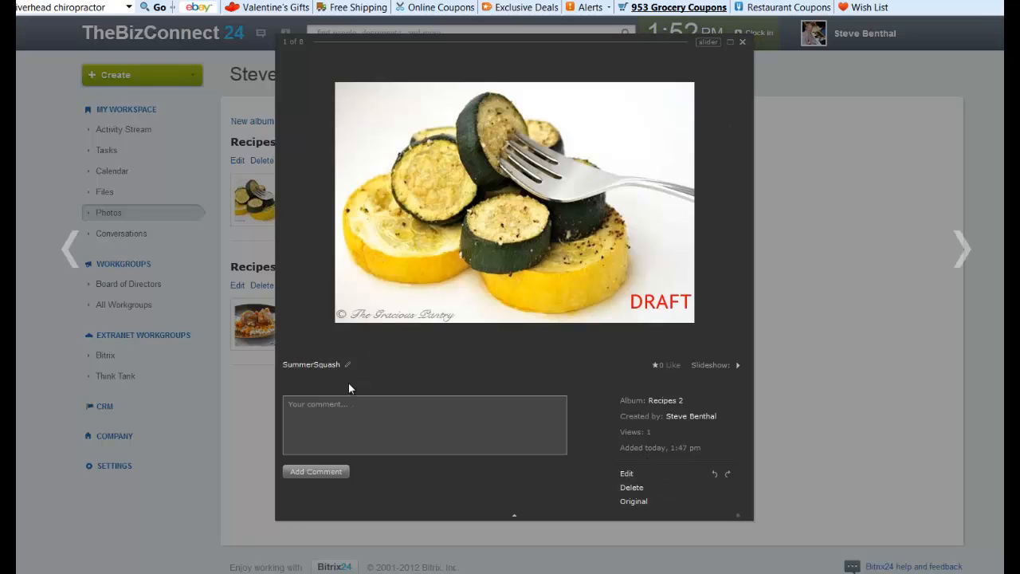
left_click(637, 489)
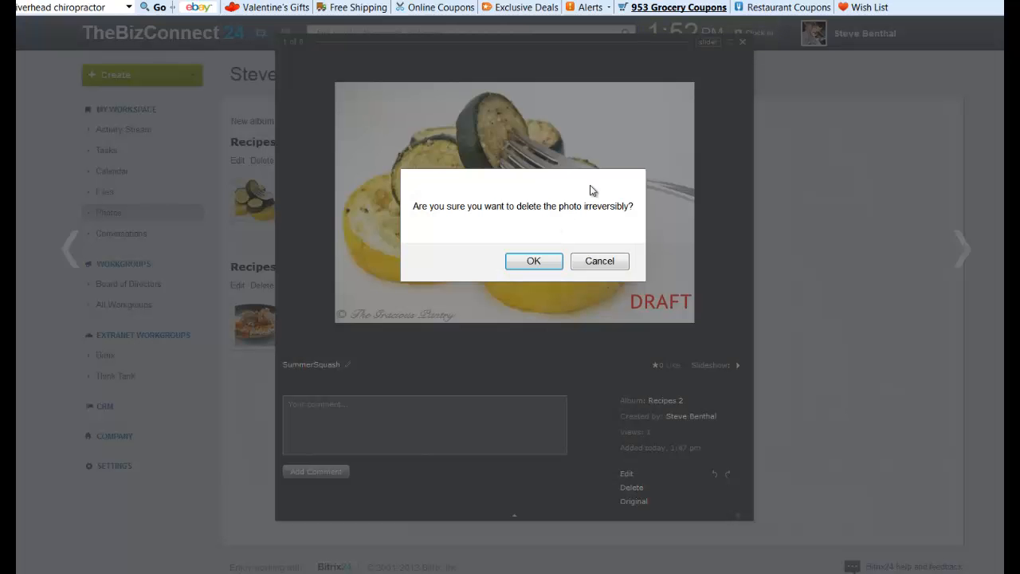
left_click(533, 265)
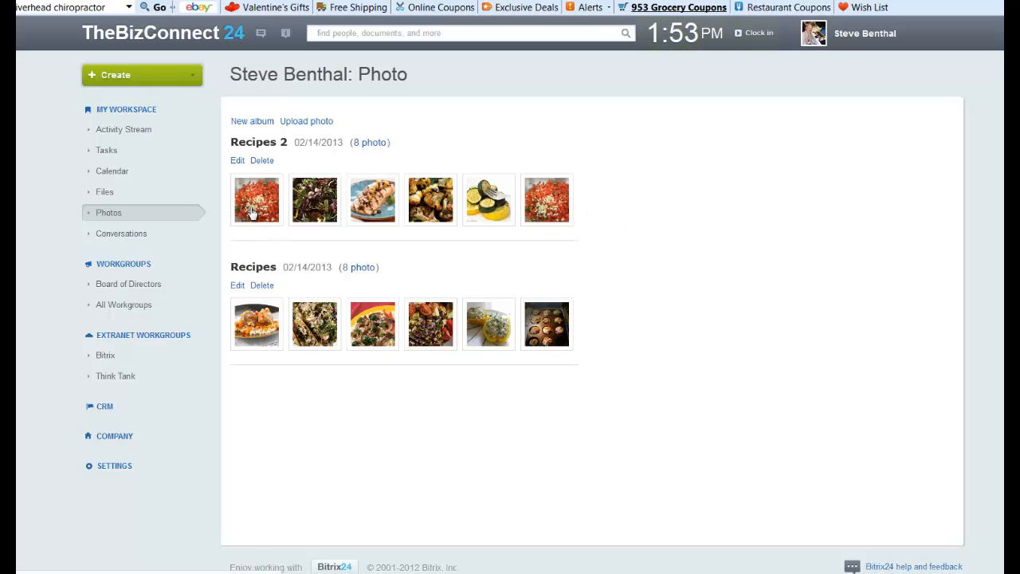
- Edit the Recipes 2 album to delete the second TomatoBruschetta photo, and save the album
left_click(239, 162)
scroll(682, 305, "down", 5)
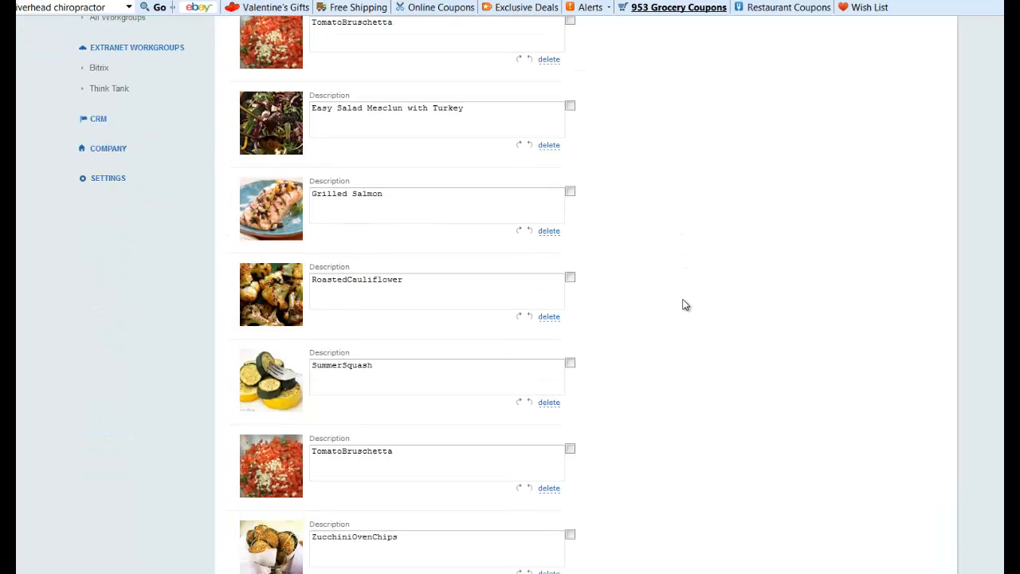
left_click(373, 444)
left_click(570, 449)
scroll(572, 351, "down", 2)
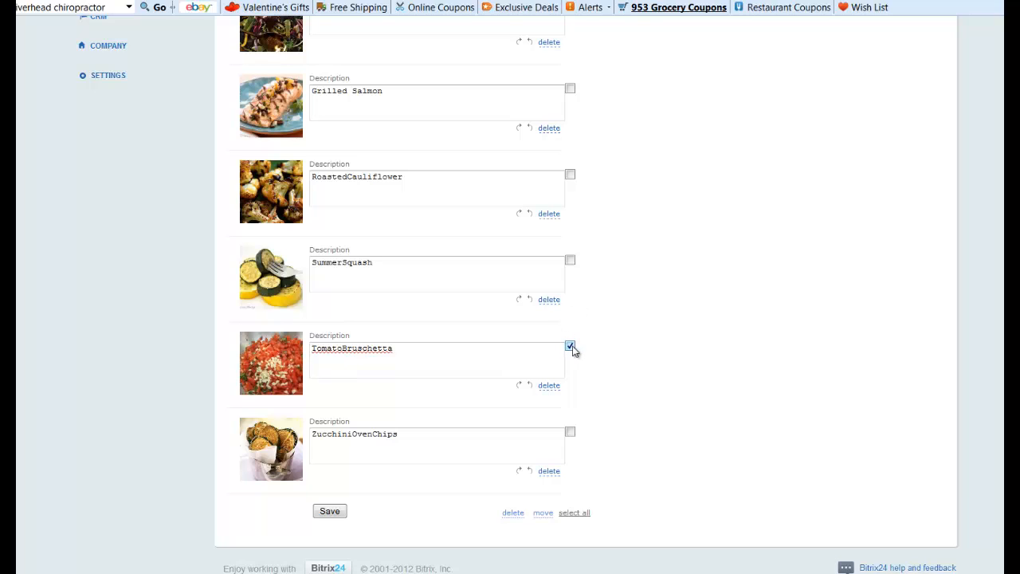
left_click(570, 346)
left_click(549, 386)
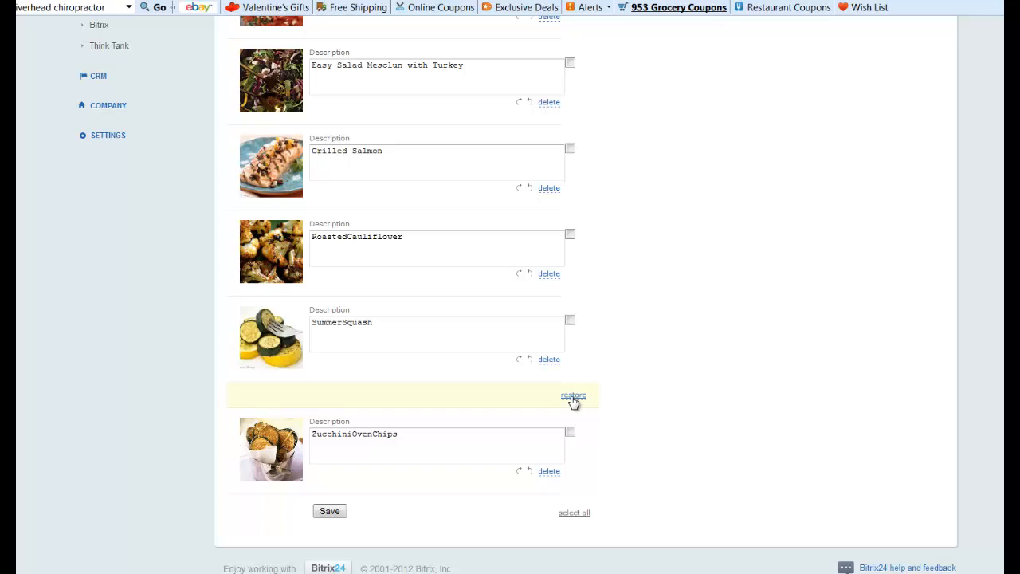
left_click(573, 396)
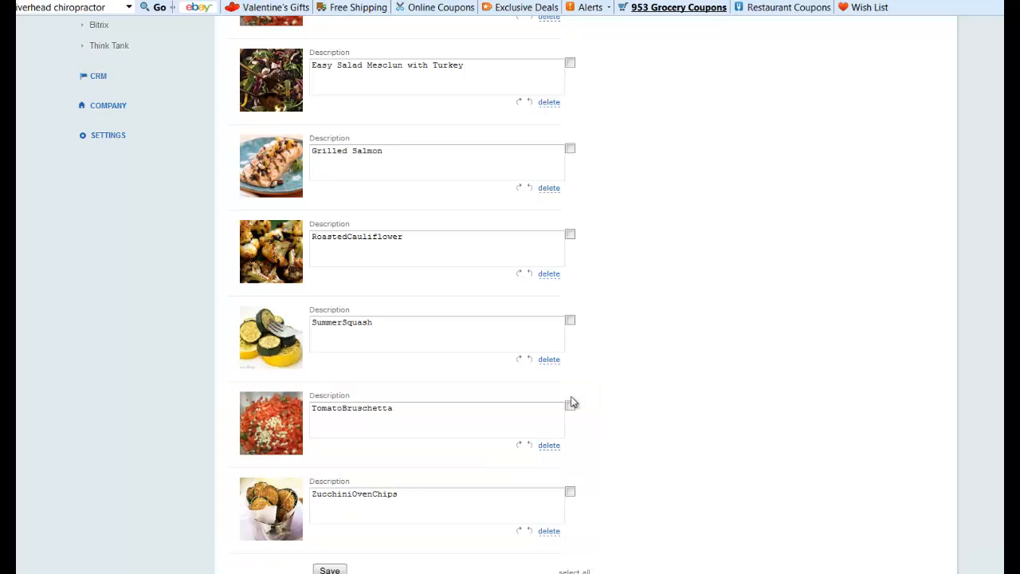
left_click(549, 445)
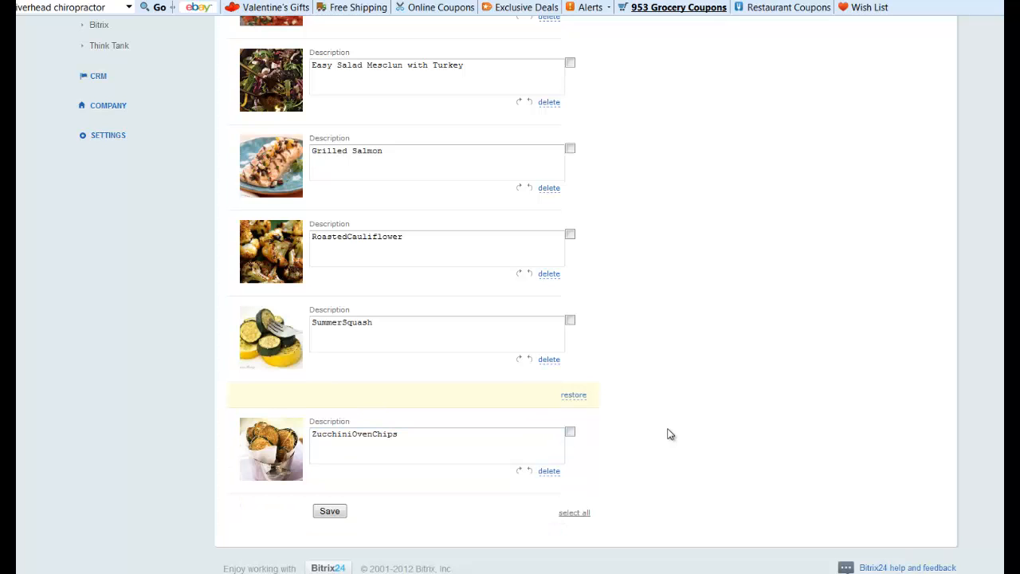
left_click(328, 511)
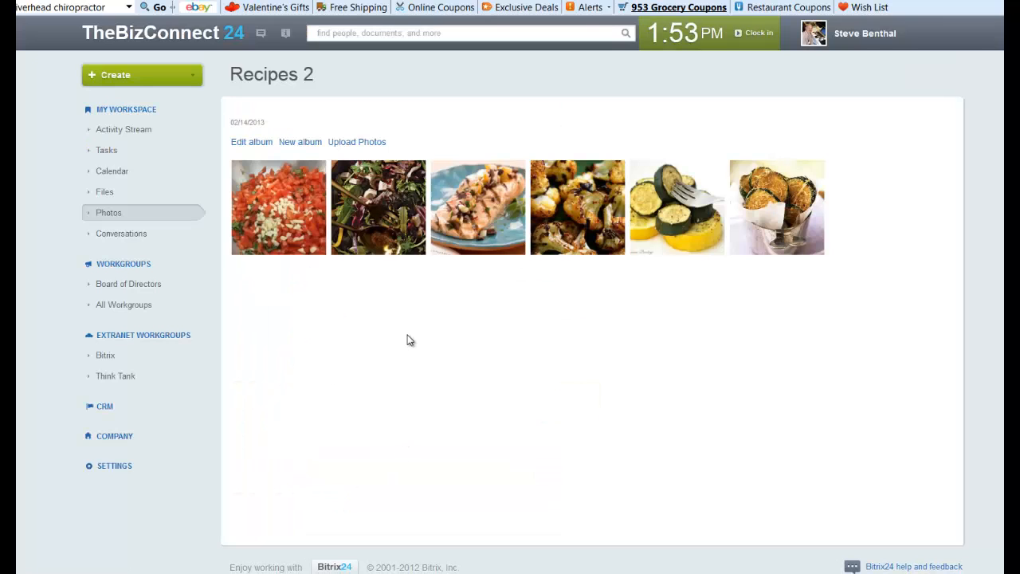
- Open the TomatoBruschetta photo in Recipes 2 and examine its title, comment area, photo details and original-file option
left_click(266, 199)
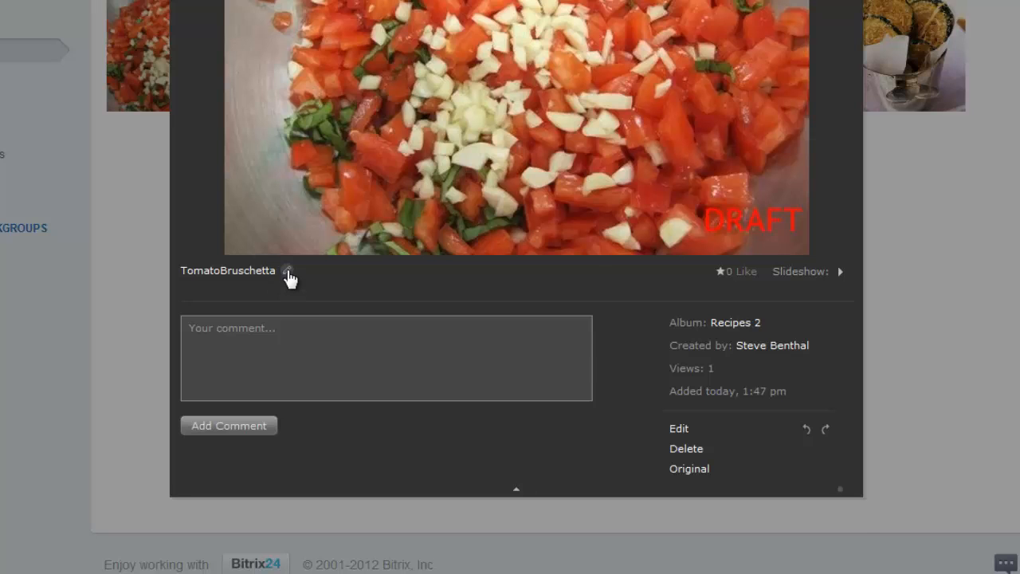
left_click(287, 272)
left_click(268, 352)
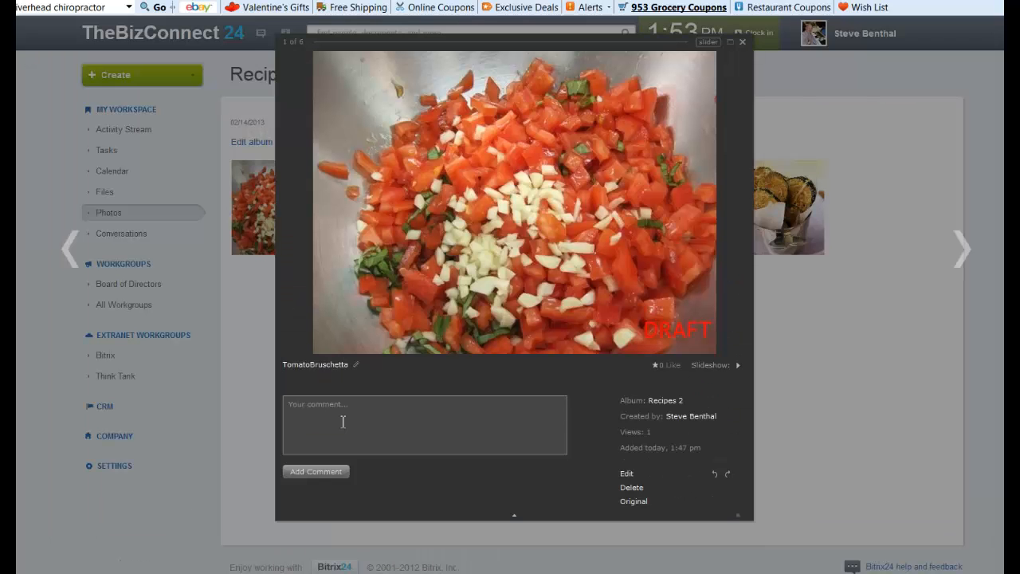
left_click(341, 418)
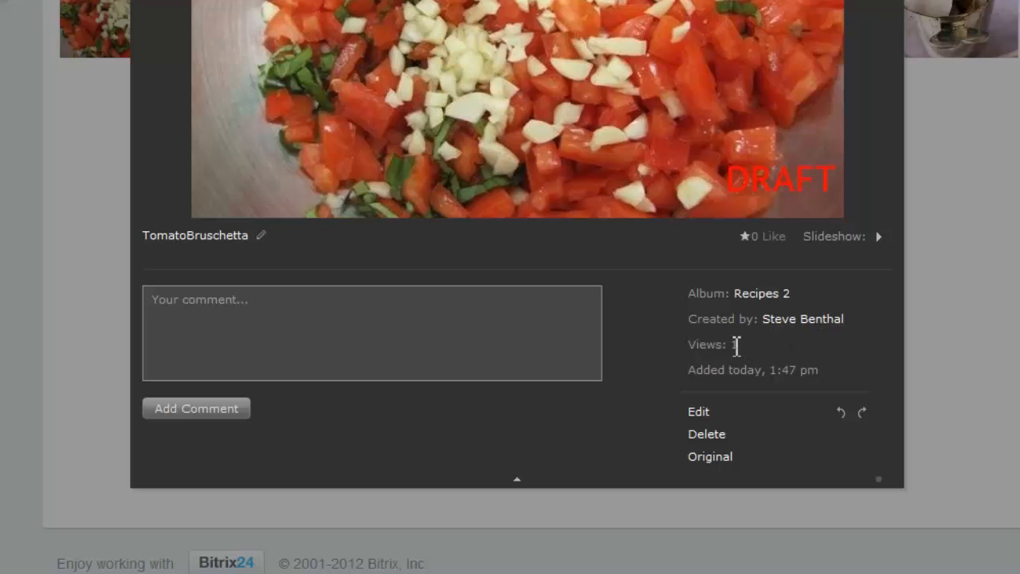
left_click(736, 345)
left_click(710, 457)
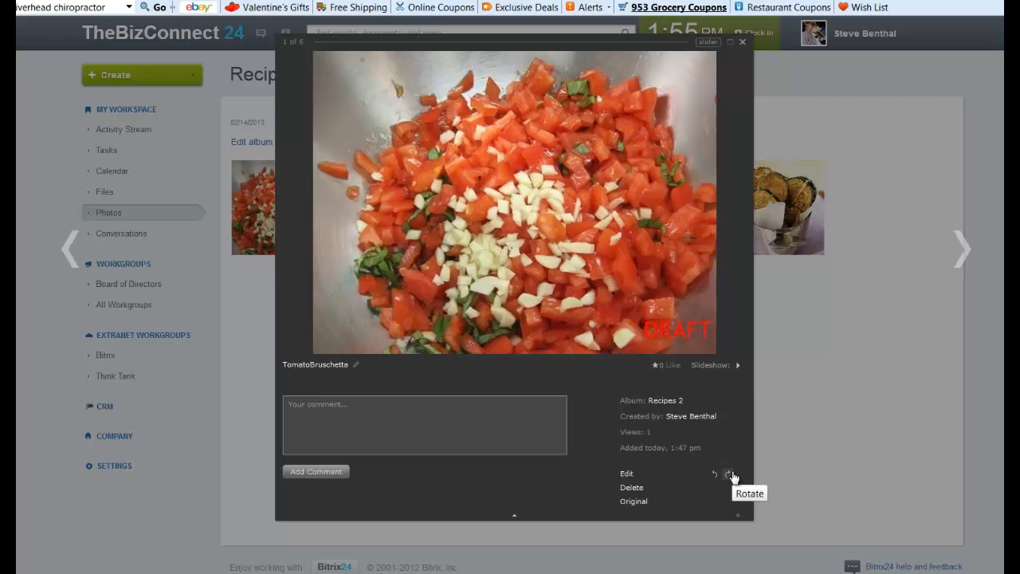
- Rotate the TomatoBruschetta photo clockwise and return it to its original orientation
left_click(729, 474)
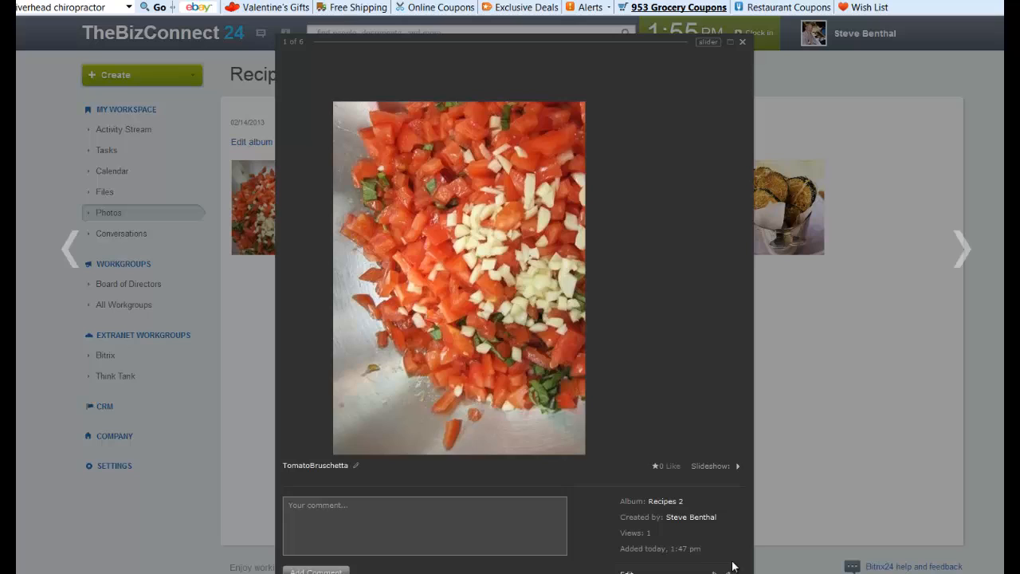
left_click(728, 572)
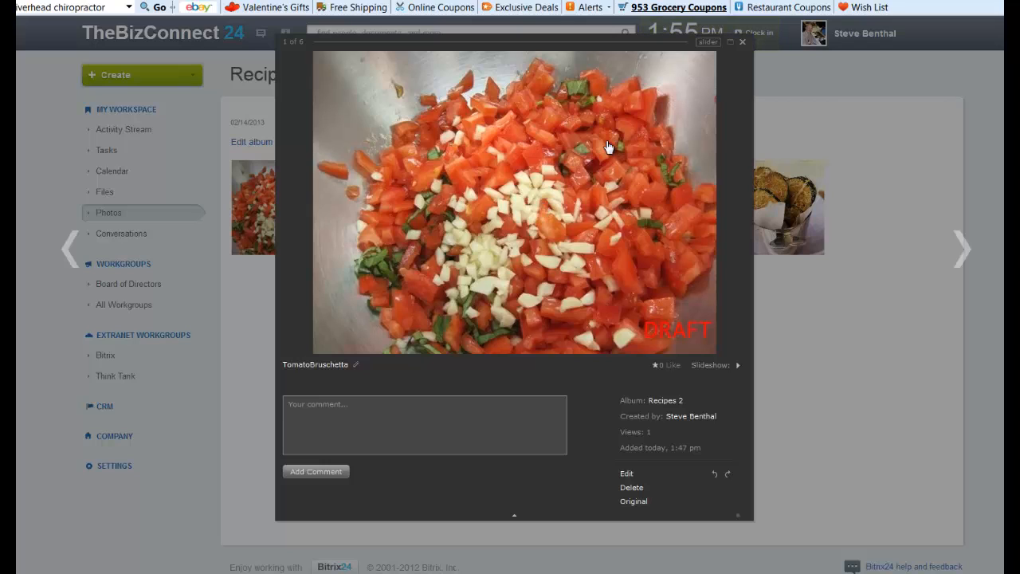
- Play the Recipes 2 photos as a slideshow at setting 1, and view SummerSquash and ZucchiniOvenChips from the thumbnail strip
left_click(703, 368)
left_click(695, 379)
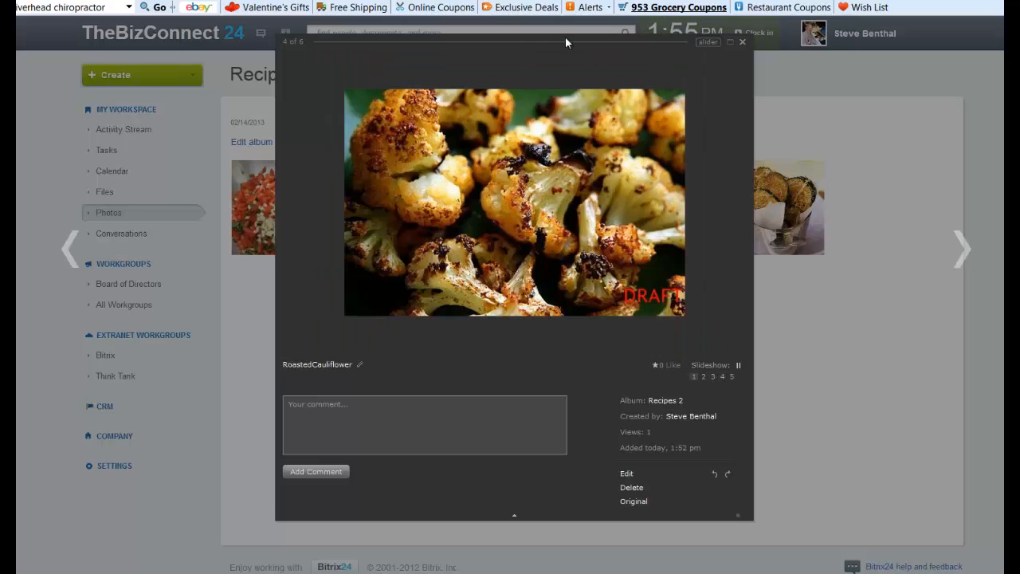
left_click(702, 43)
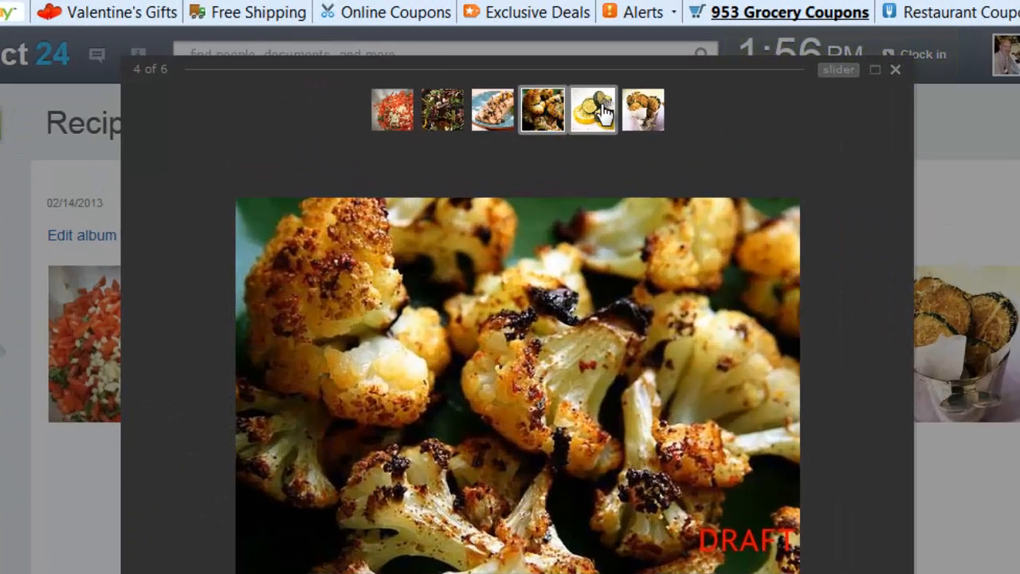
left_click(603, 114)
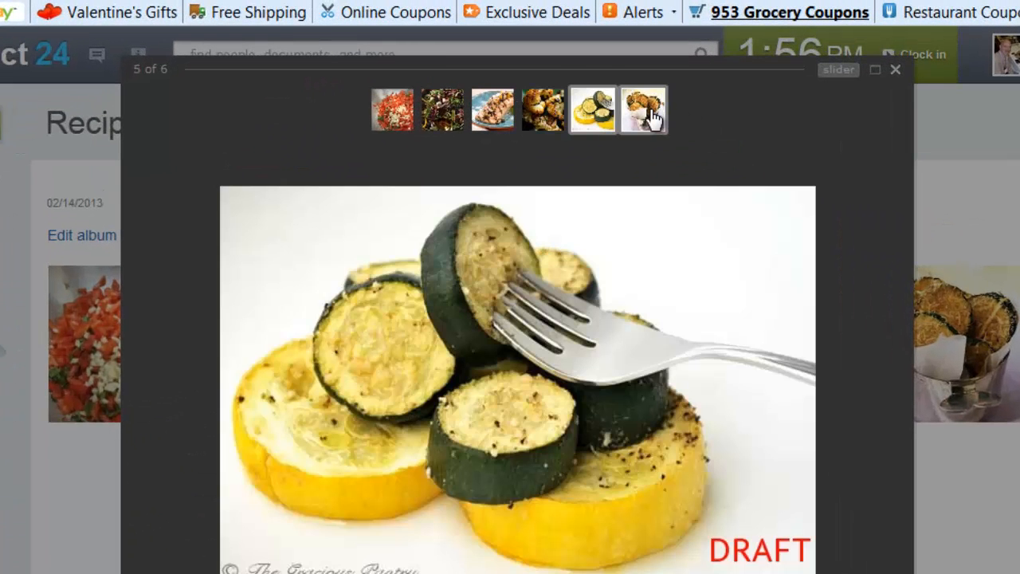
left_click(646, 112)
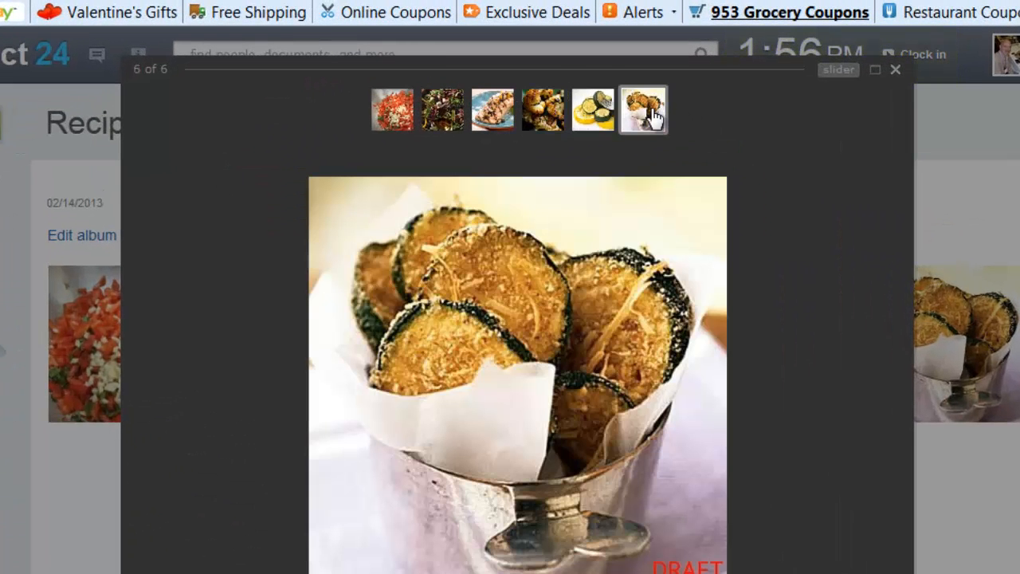
left_click(894, 70)
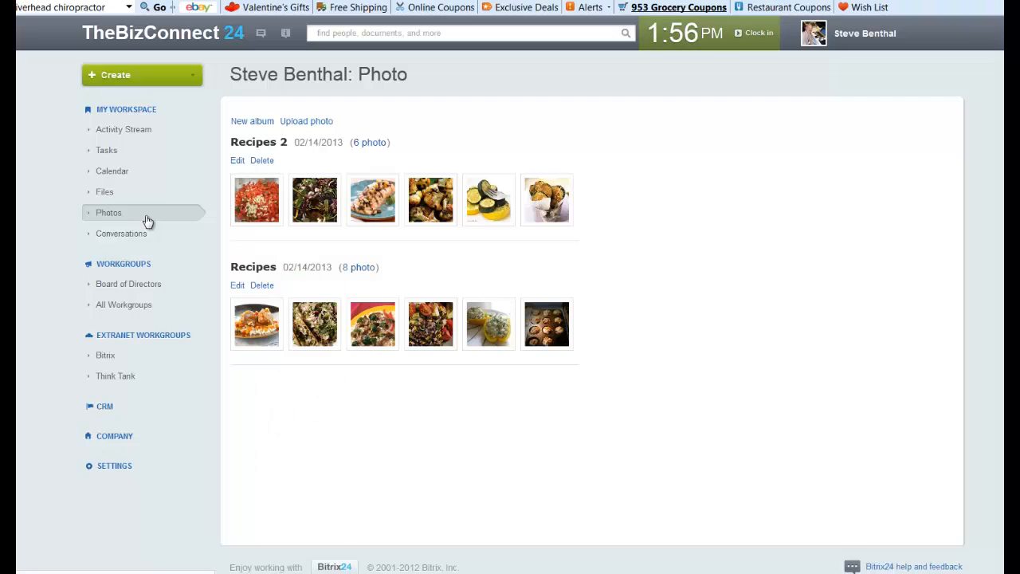